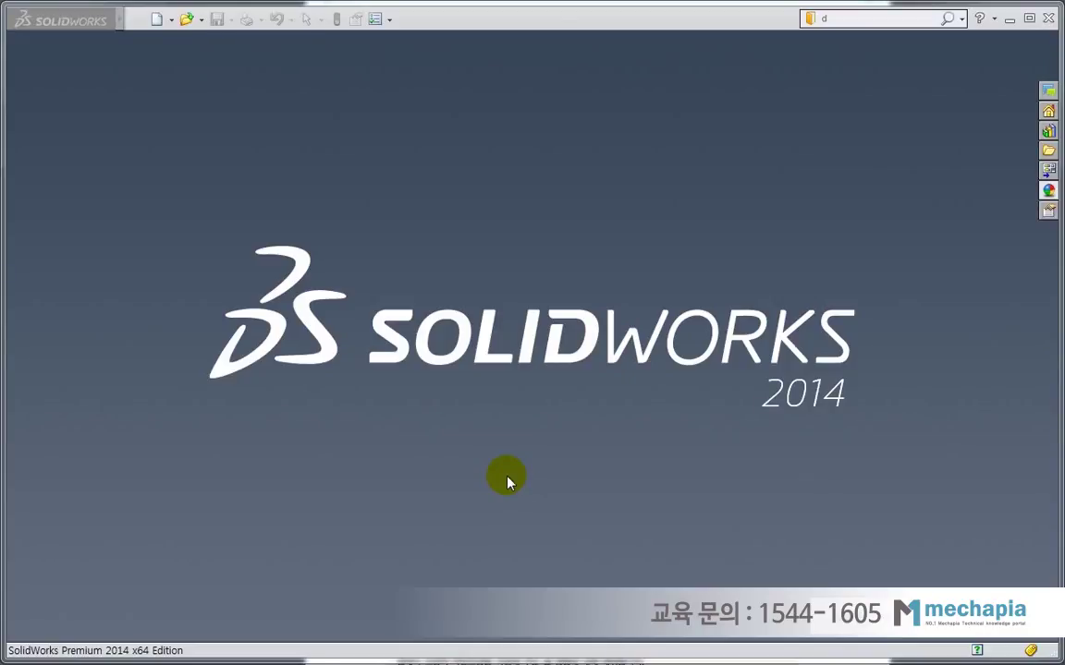
Create a new part document.
{"action": "left_click", "coordinate": [515, 462]}
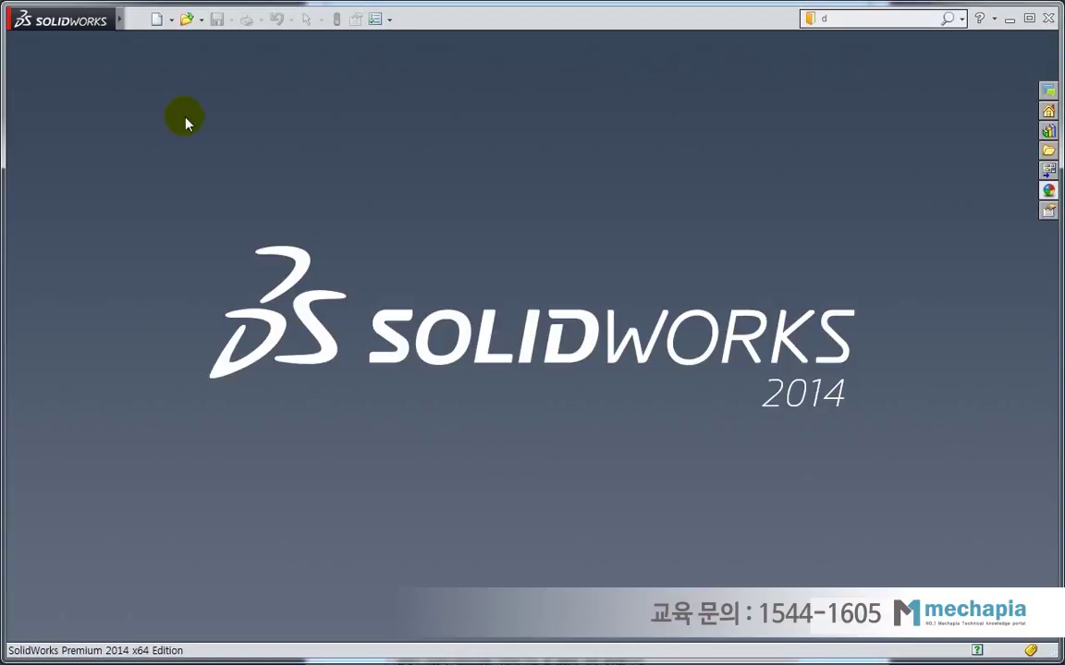
{"action": "left_click", "coordinate": [158, 20]}
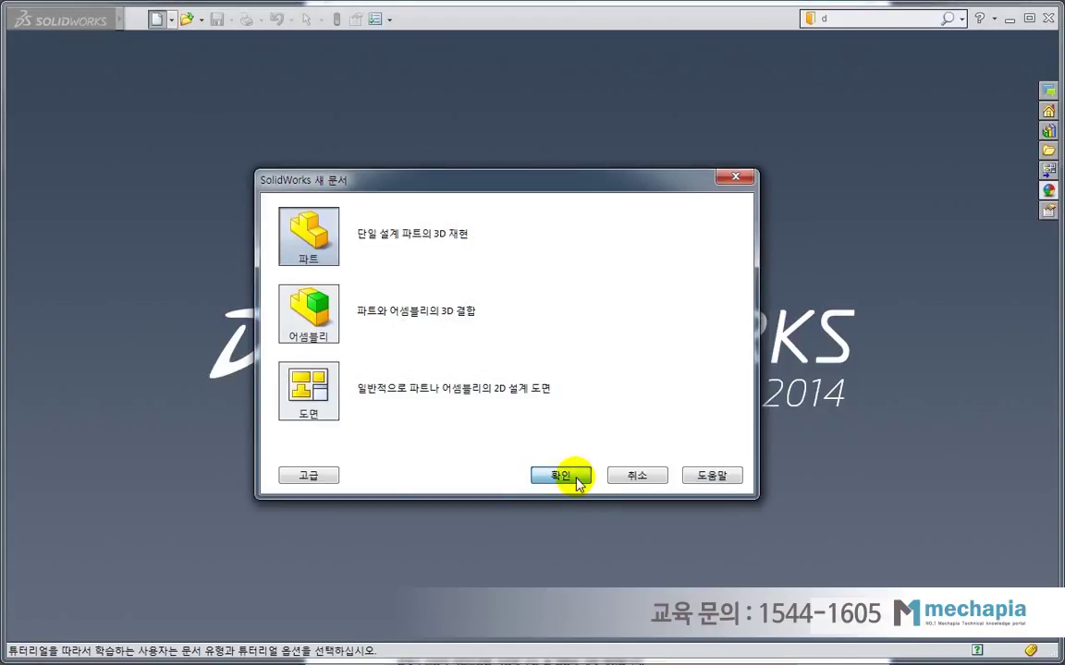
{"action": "left_click", "coordinate": [576, 478]}
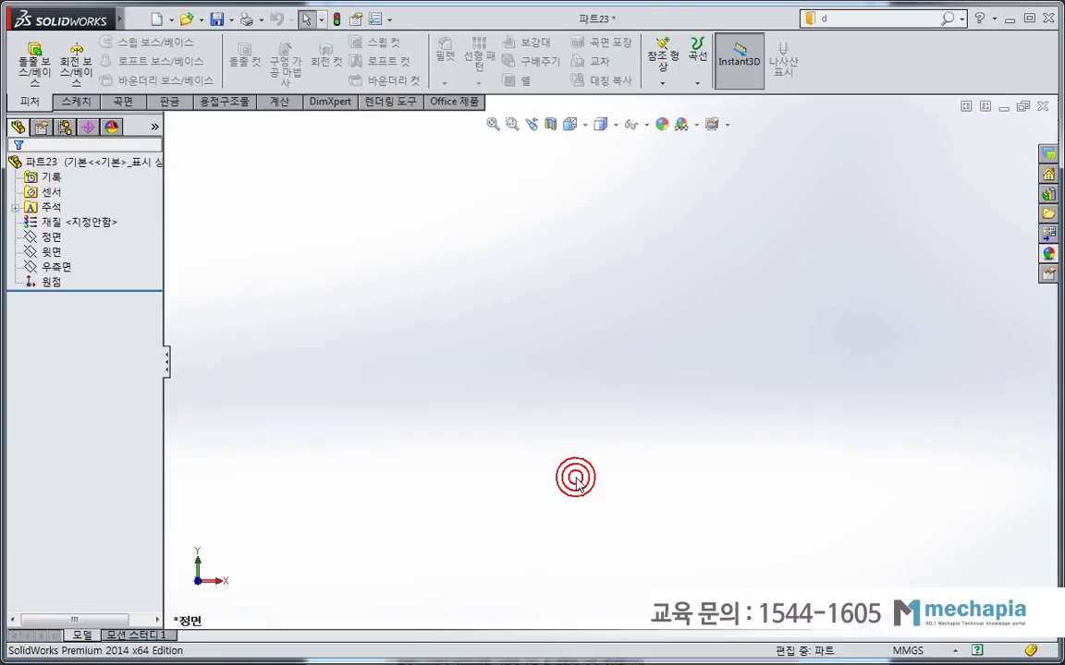
On the Top Plane, sketch a 600 × 300 center rectangle centred on the origin.
{"action": "left_click", "coordinate": [52, 251]}
{"action": "left_click", "coordinate": [63, 226]}
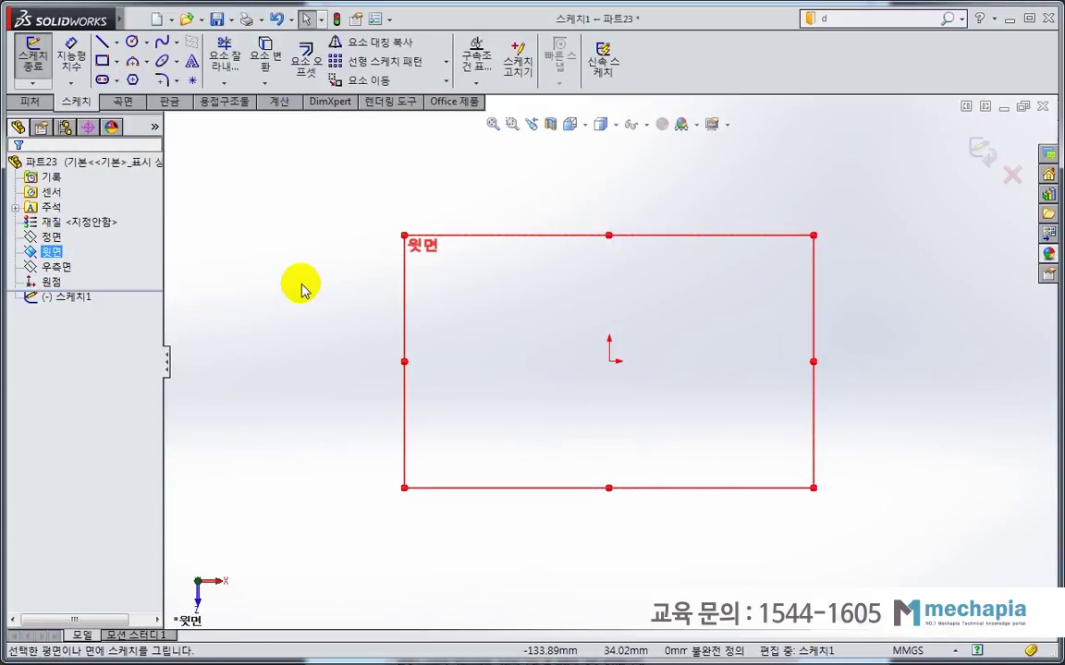
{"action": "left_click", "coordinate": [117, 61]}
{"action": "left_click", "coordinate": [138, 95]}
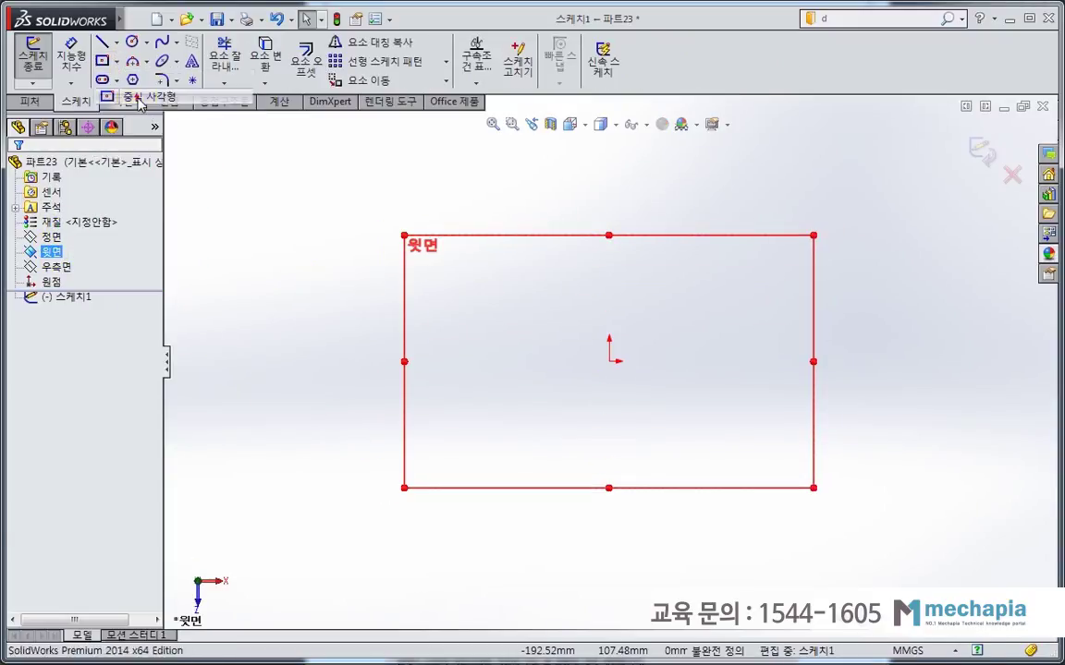
{"action": "left_click", "coordinate": [609, 361]}
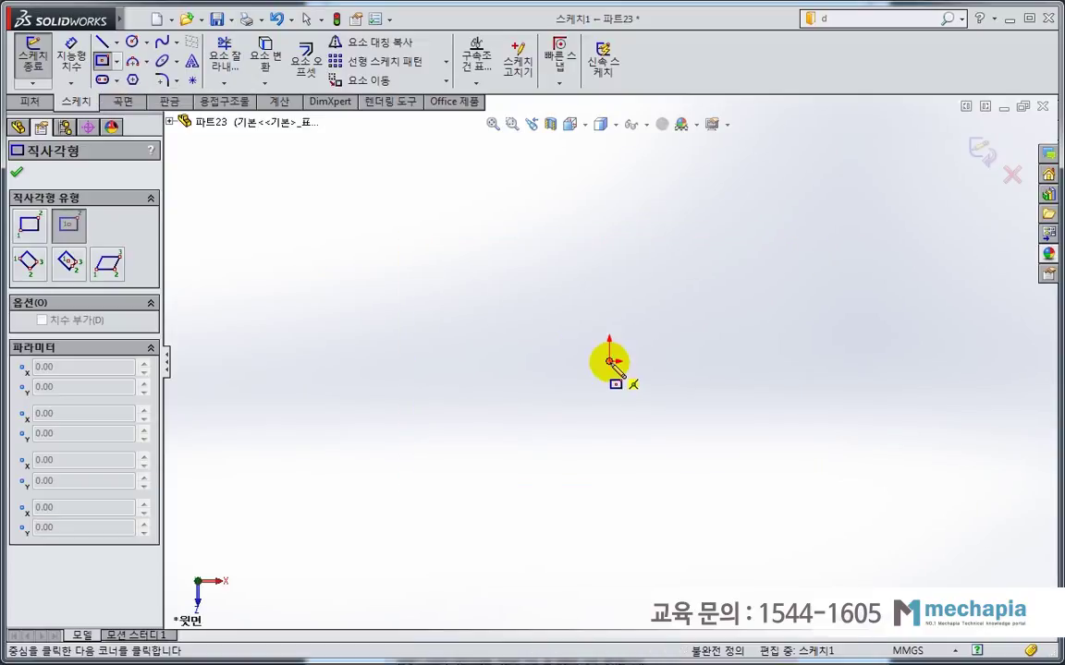
{"action": "left_click_drag", "start_coordinate": [609, 362], "coordinate": [427, 263]}
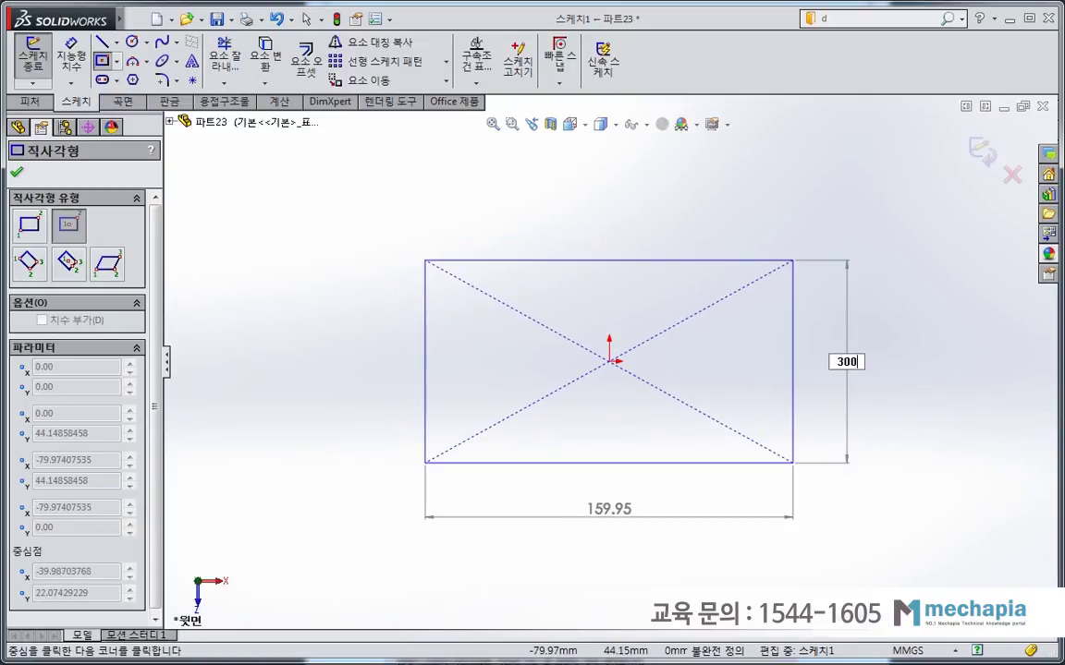
{"action": "key", "text": "Return"}
{"action": "left_click", "coordinate": [423, 262]}
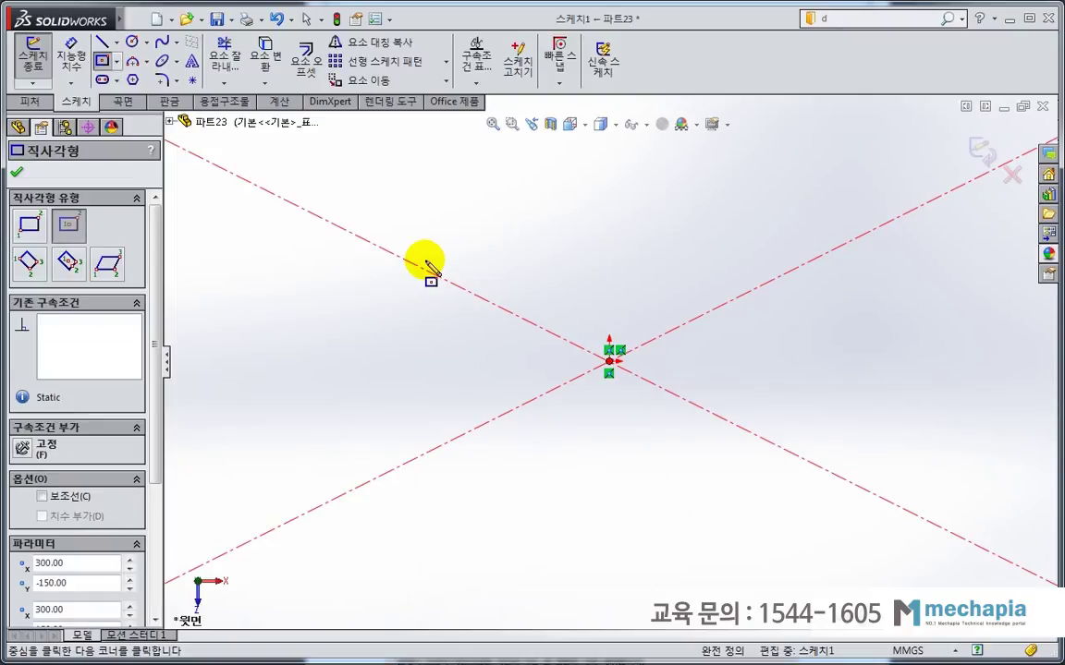
{"action": "left_click", "coordinate": [591, 342]}
{"action": "key", "text": "f"}
{"action": "mouse_move", "coordinate": [604, 368]}
{"action": "middle_mouse_down"}
{"action": "mouse_move", "coordinate": [632, 418]}
{"action": "mouse_move", "coordinate": [613, 319]}
{"action": "mouse_move", "coordinate": [589, 316]}
{"action": "middle_mouse_up"}
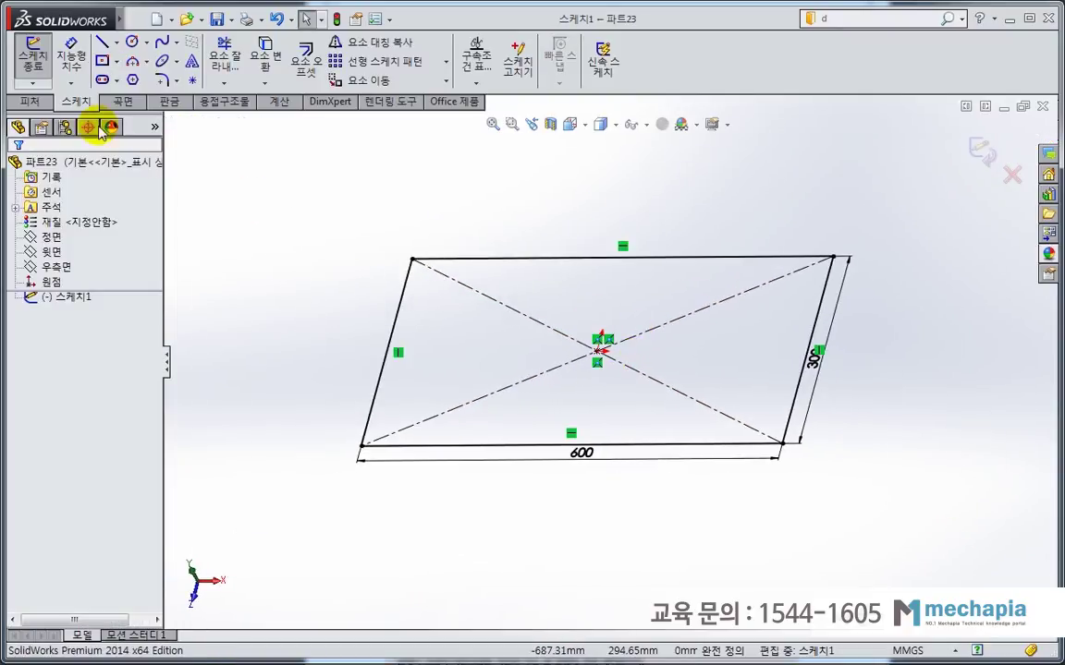
Extrude the rectangle 50 mm into a solid plate.
{"action": "left_click", "coordinate": [46, 103]}
{"action": "left_click", "coordinate": [35, 72]}
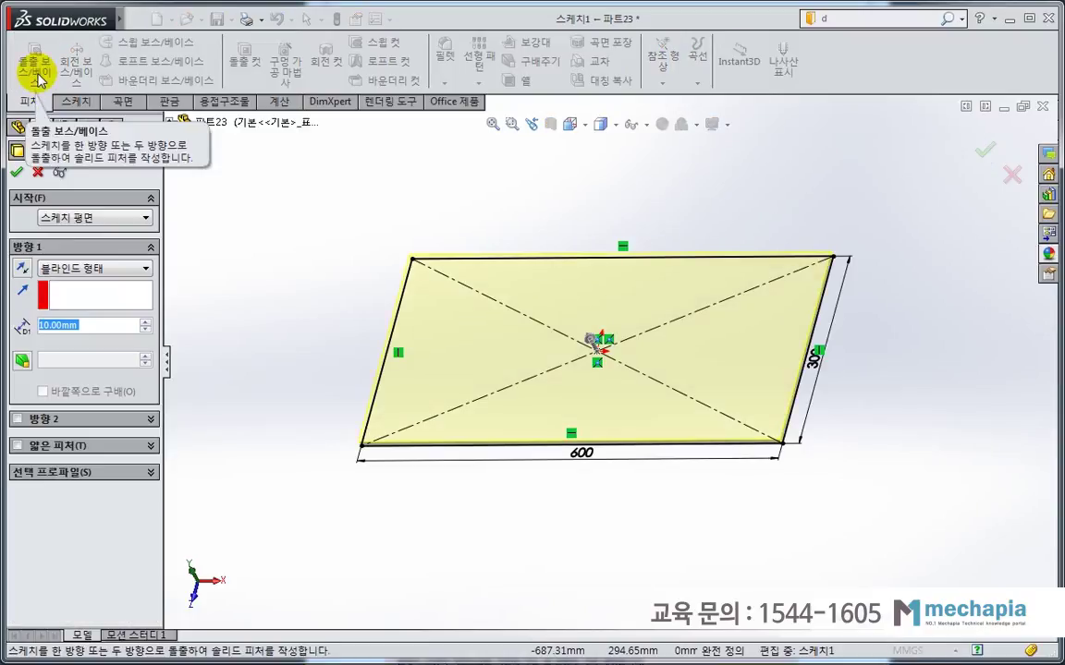
{"action": "type", "text": "50"}
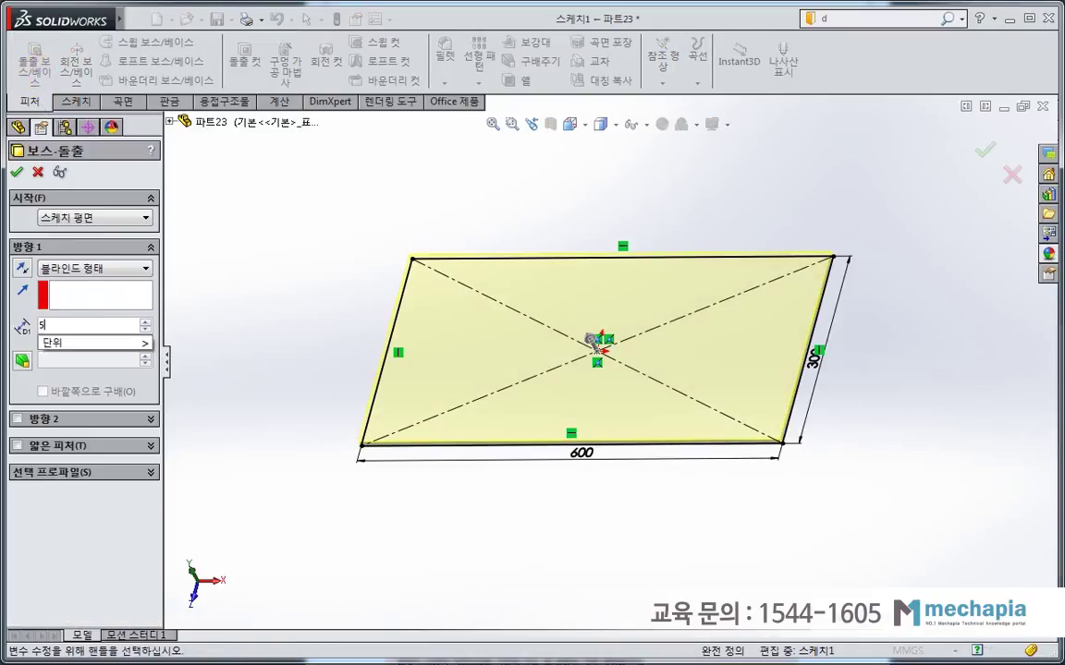
{"action": "key", "text": "Return"}
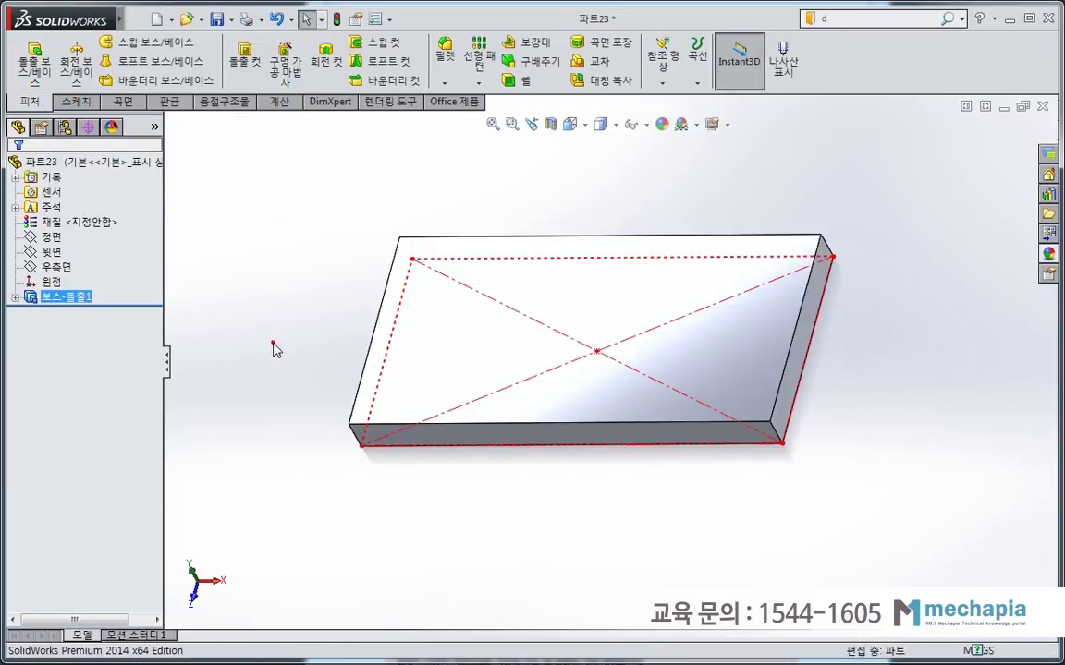
{"action": "middle_click_drag", "start_coordinate": [347, 350], "coordinate": [344, 239]}
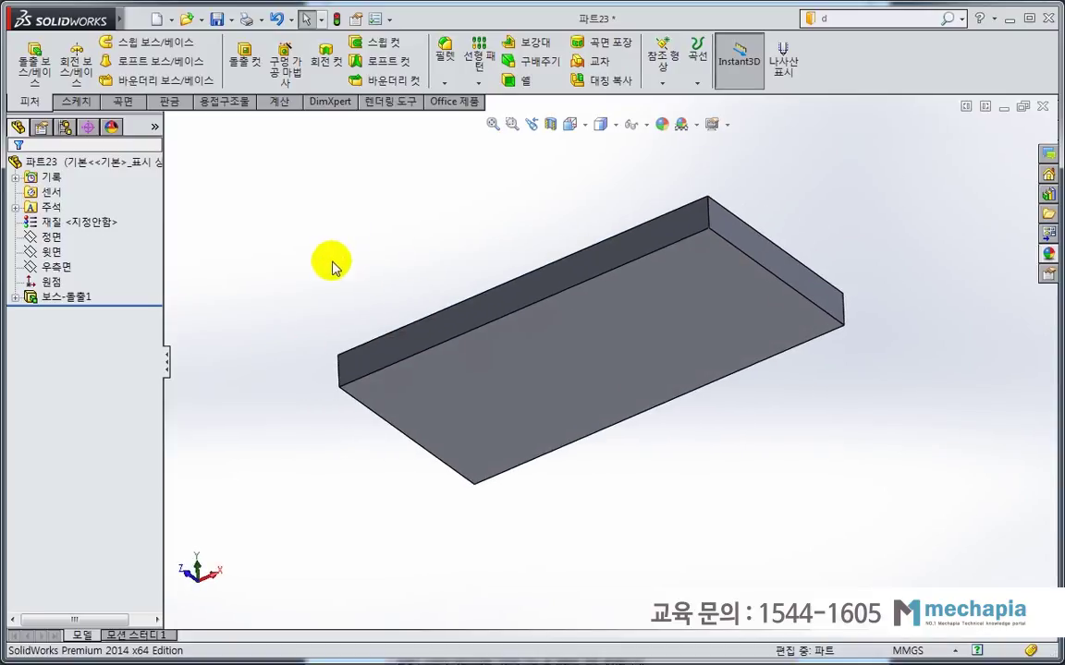
Add reference Plane1 offset 30 mm from the plate's face.
{"action": "left_click", "coordinate": [663, 60]}
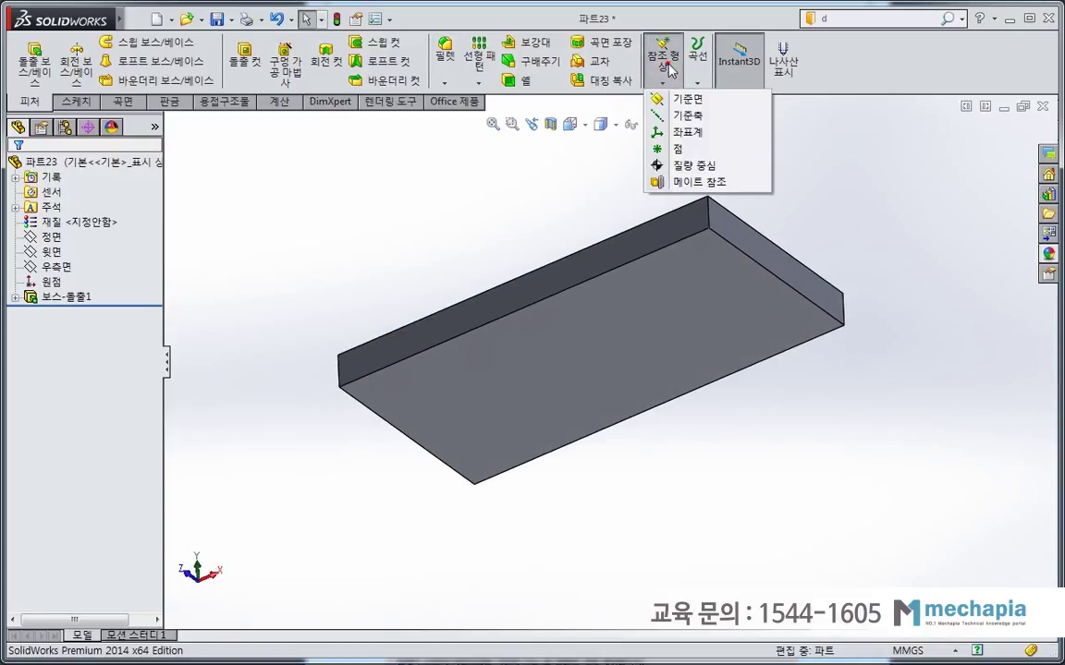
{"action": "left_click", "coordinate": [690, 104]}
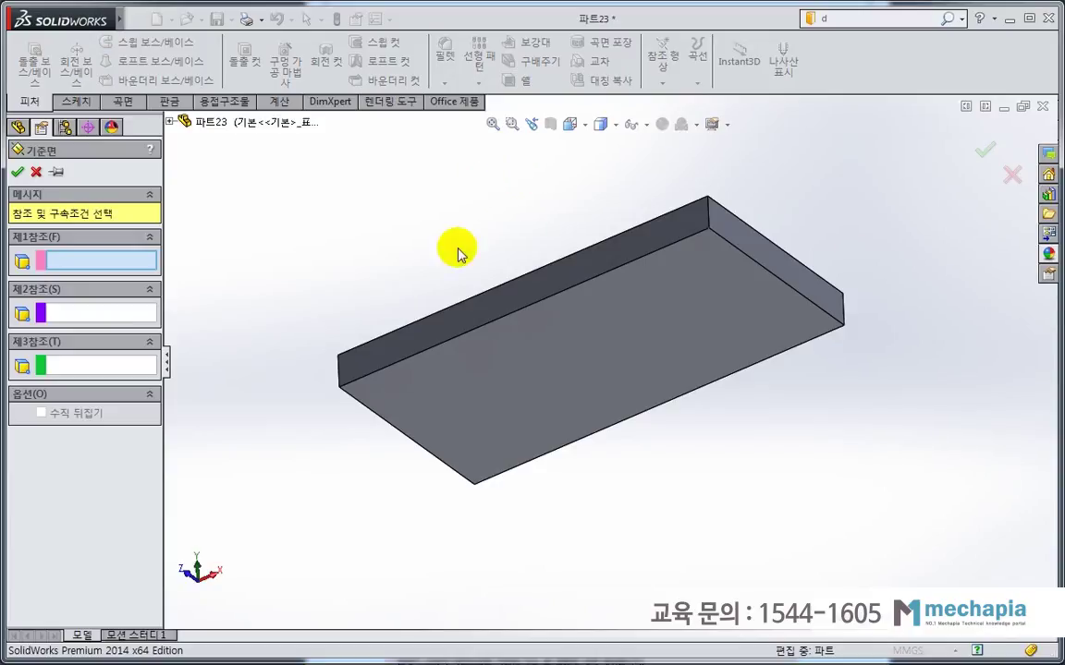
{"action": "left_click", "coordinate": [593, 347]}
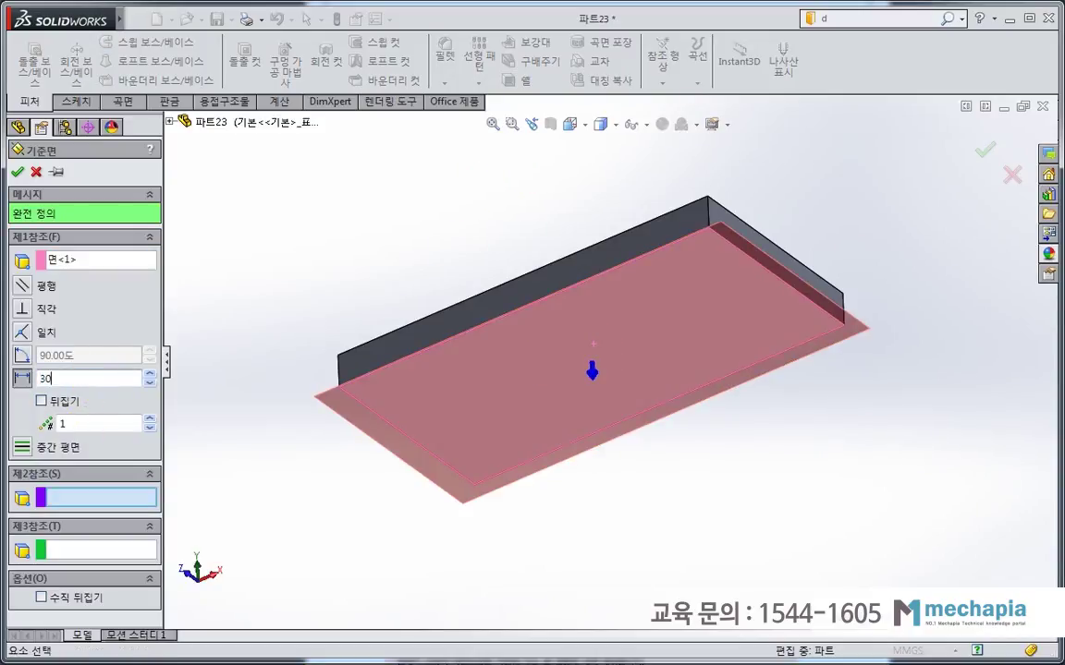
{"action": "key", "text": "Return"}
{"action": "left_click", "coordinate": [268, 430]}
{"action": "middle_click_drag", "start_coordinate": [268, 430], "coordinate": [305, 455]}
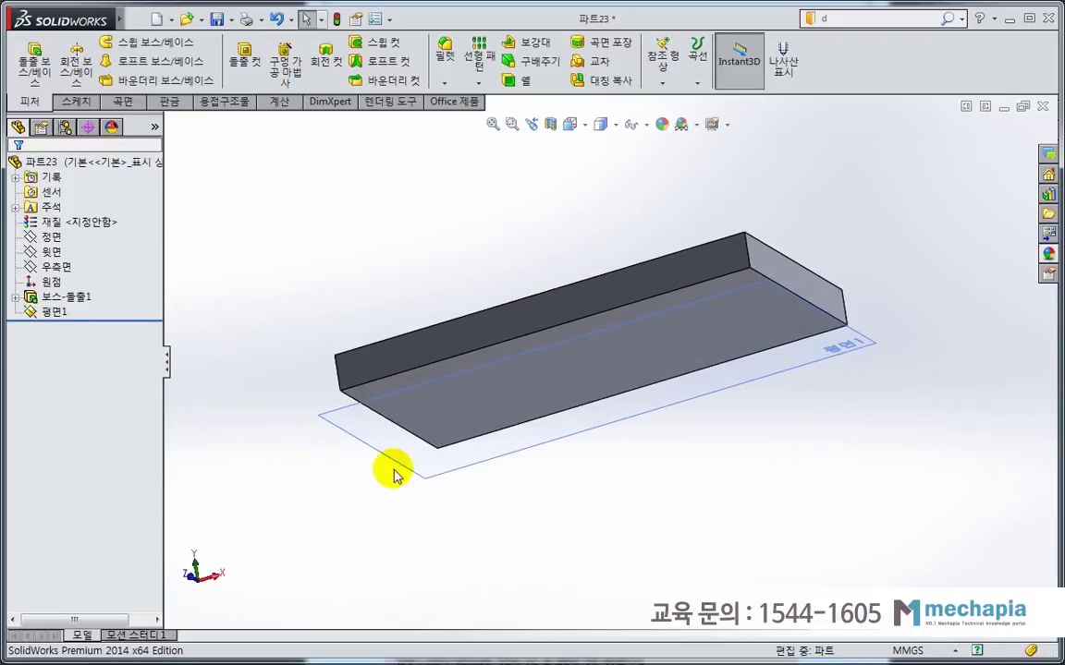
{"action": "left_click", "coordinate": [421, 477]}
On Plane1, draw a small center rectangle near the right edge, level with the origin.
{"action": "left_click", "coordinate": [475, 423]}
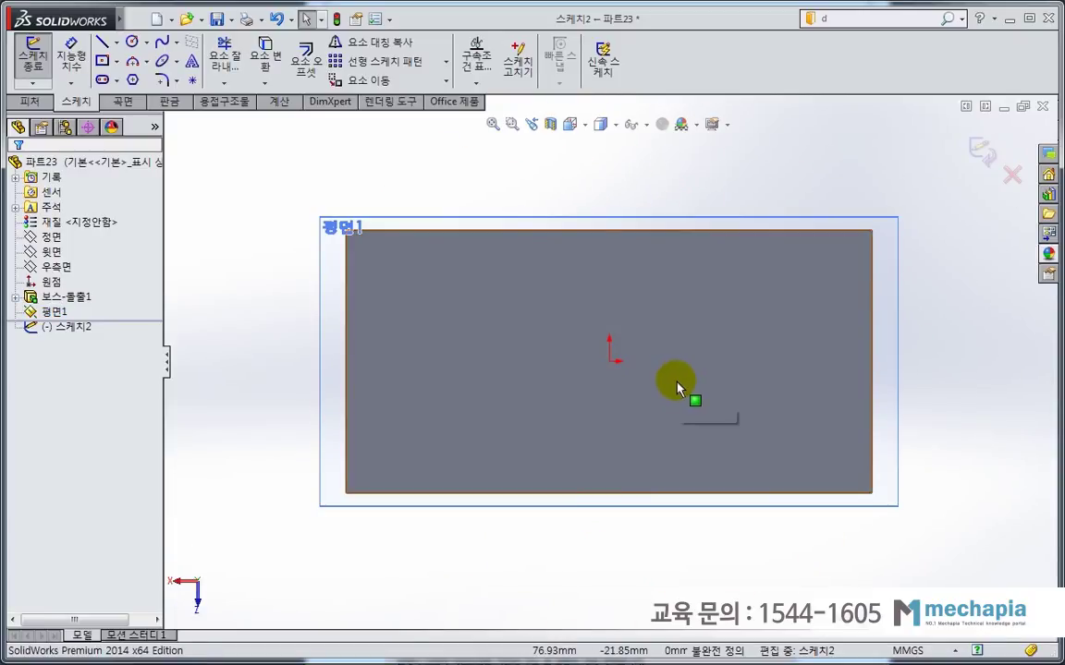
{"action": "key", "text": "ctrl+1"}
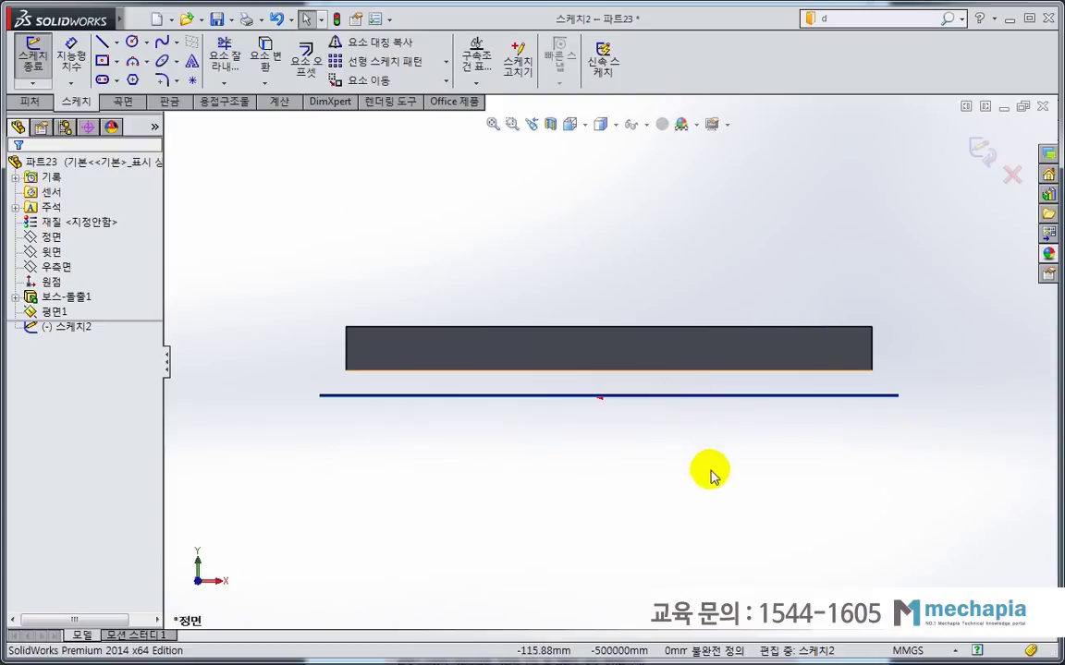
{"action": "key", "text": "ctrl+8"}
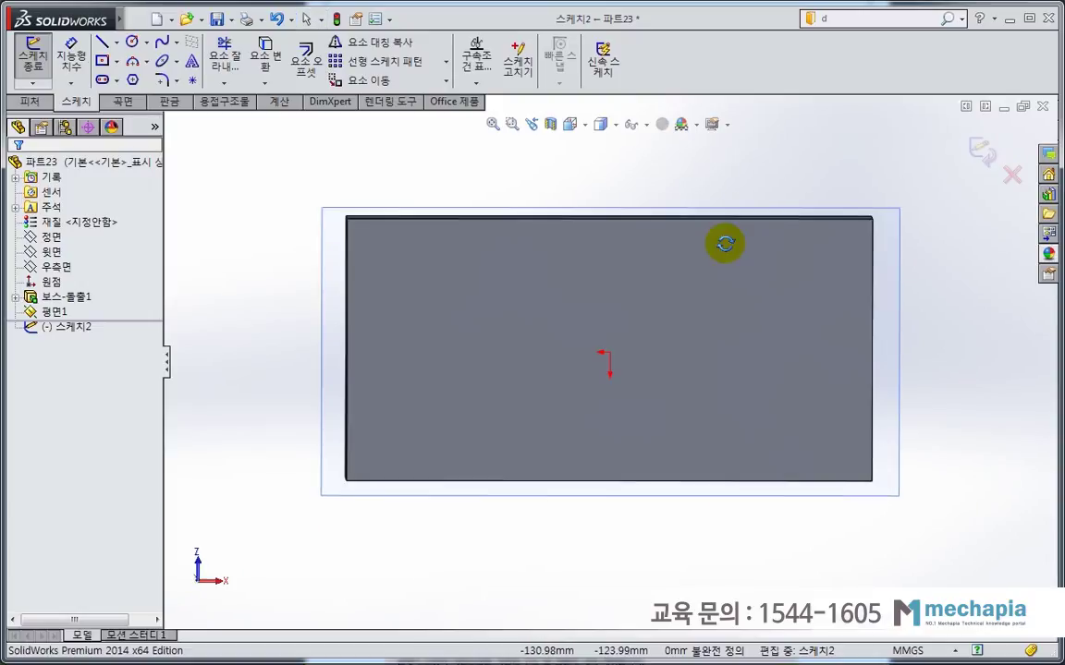
{"action": "left_click", "coordinate": [116, 61]}
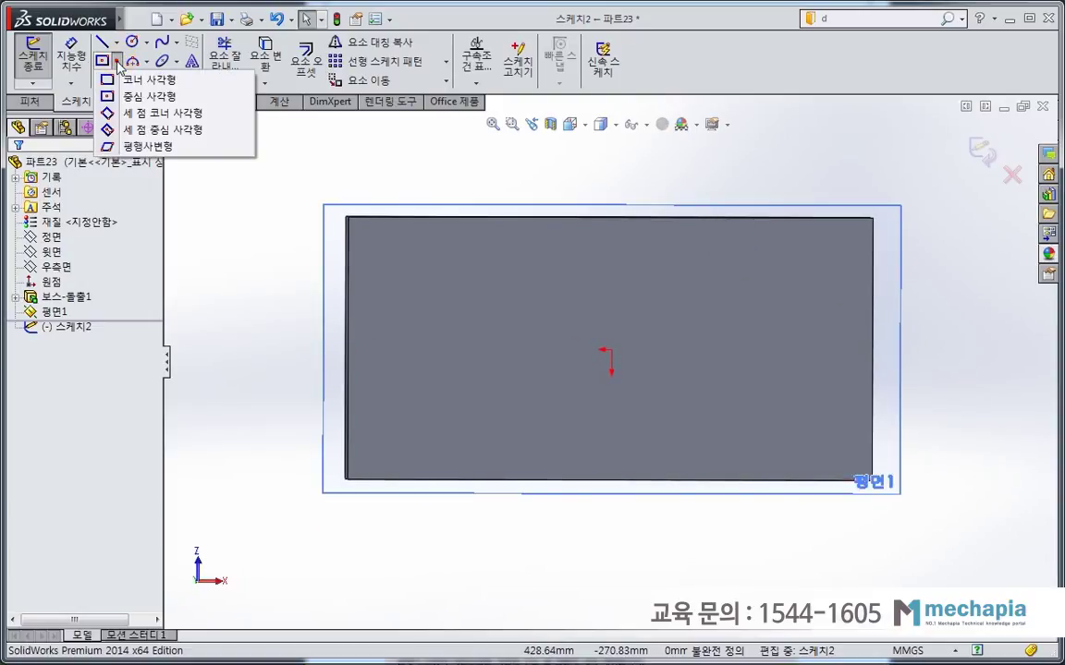
{"action": "left_click", "coordinate": [136, 95]}
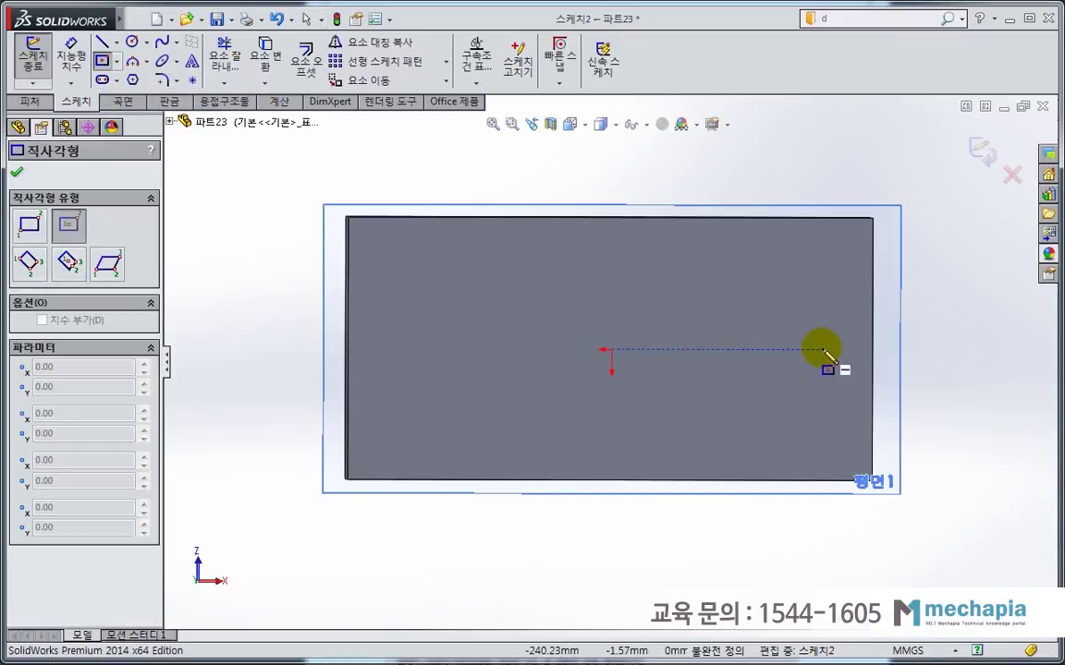
{"action": "left_click", "coordinate": [822, 349]}
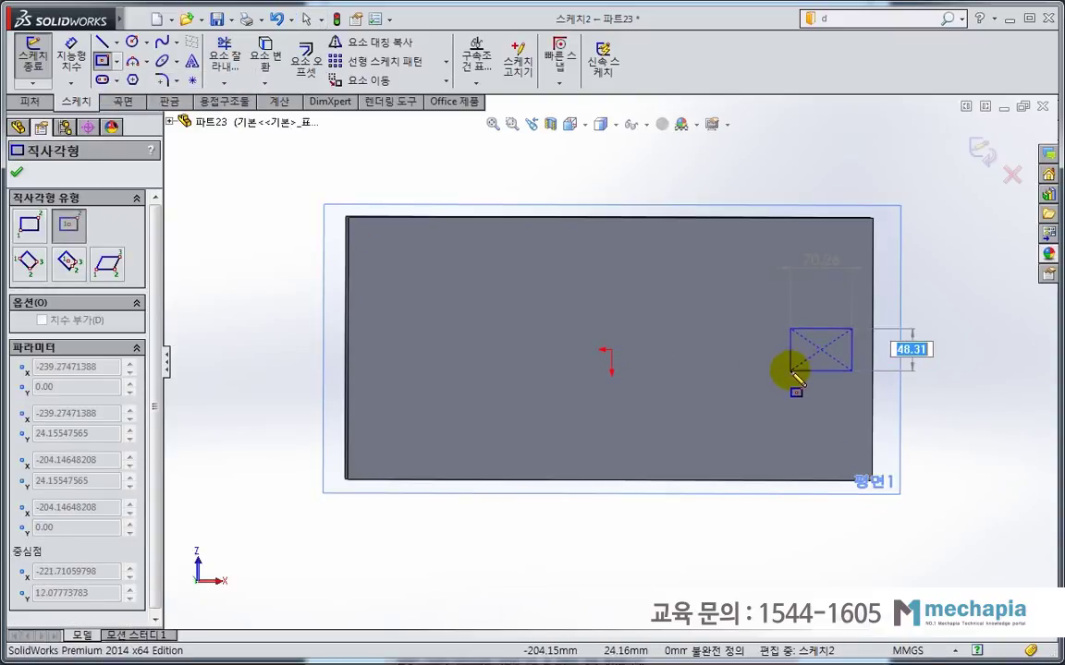
{"action": "left_click", "coordinate": [793, 372]}
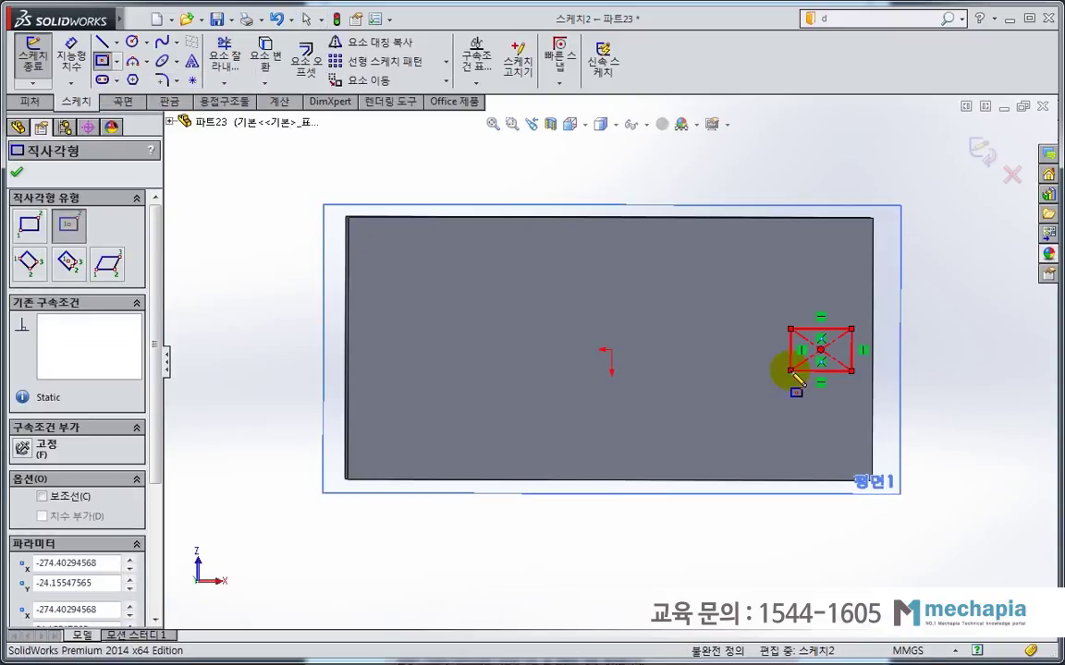
{"action": "key", "text": "Escape"}
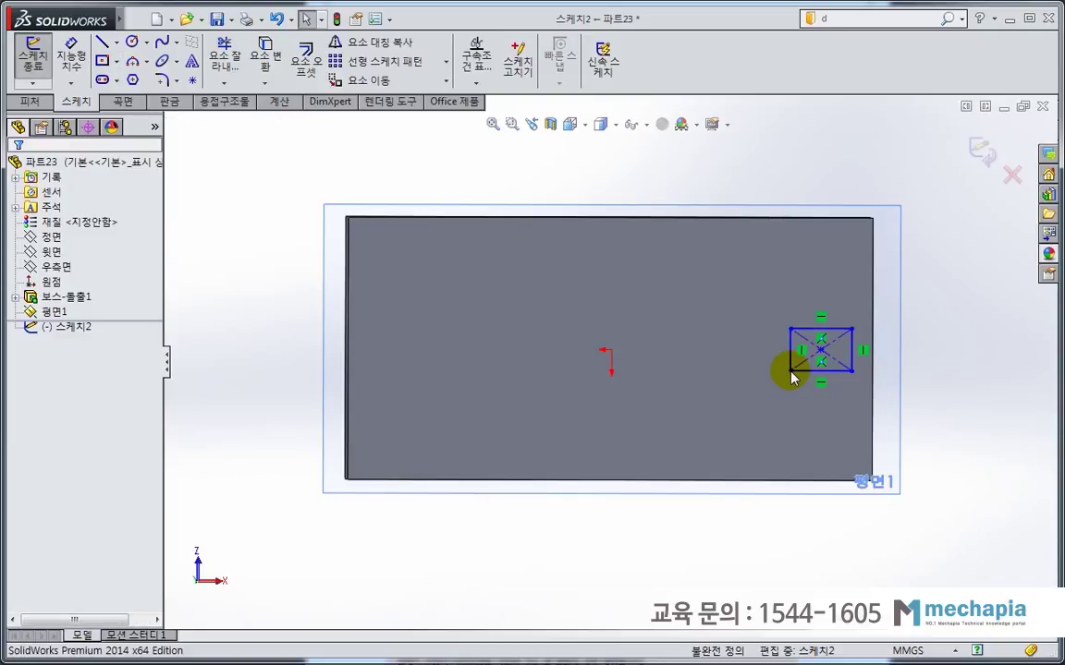
{"action": "scroll", "coordinate": [880, 385], "scroll_direction": "down", "scroll_amount": 2}
{"action": "scroll", "coordinate": [831, 351], "scroll_direction": "down", "scroll_amount": 2}
Make the rectangle's right and top edges equal to form a square.
{"action": "left_click", "coordinate": [785, 308]}
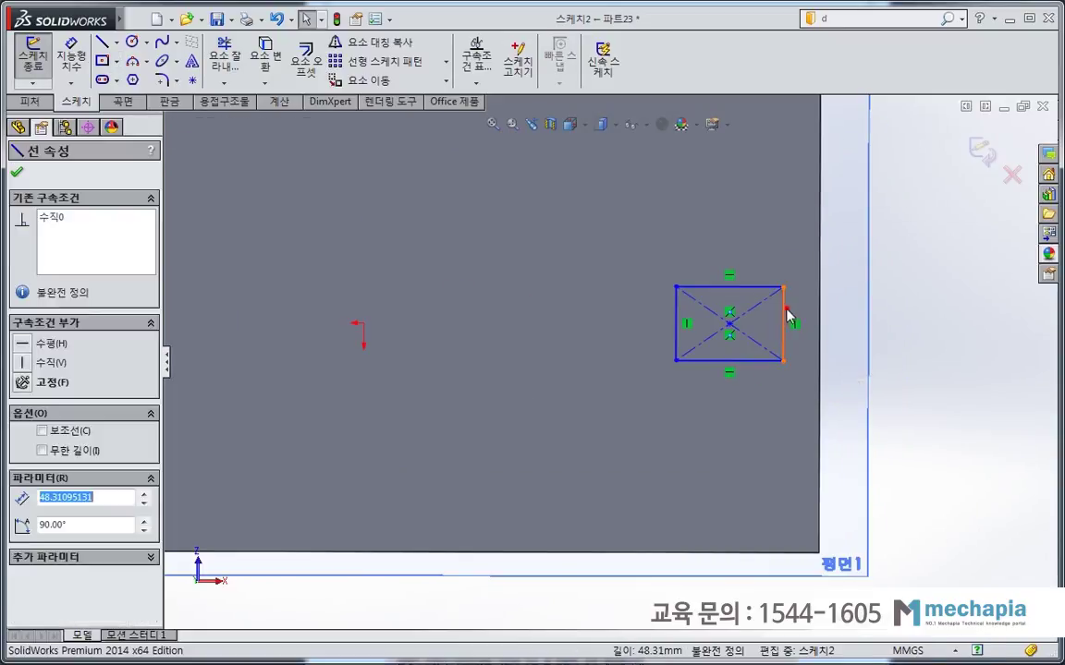
{"action": "left_click", "coordinate": [746, 289], "text": "ctrl"}
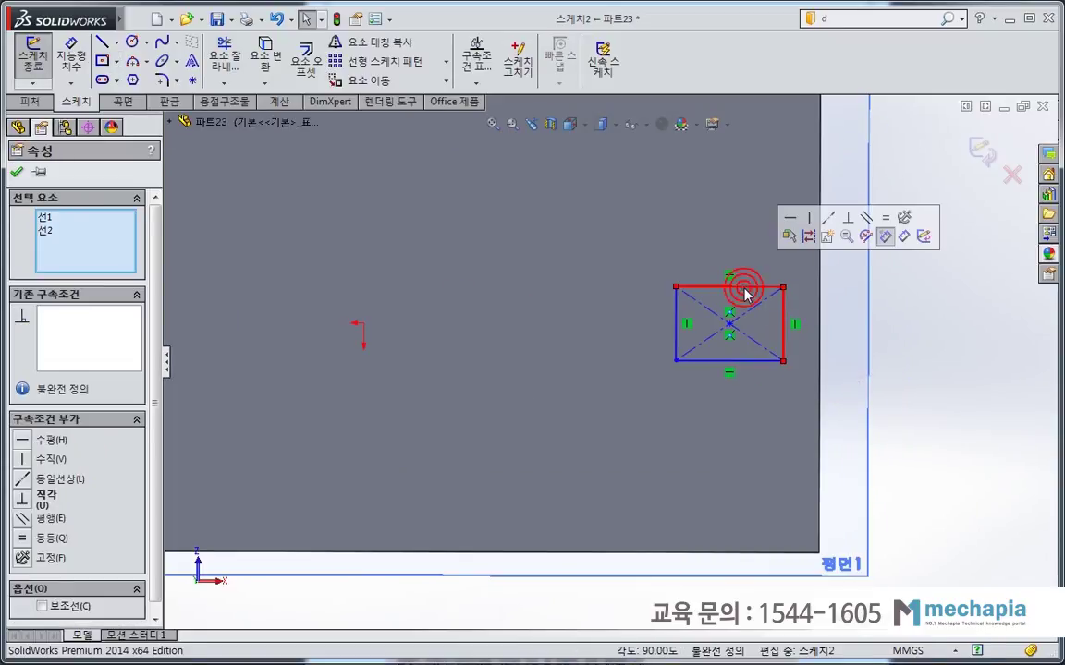
{"action": "left_click", "coordinate": [889, 222]}
{"action": "left_click", "coordinate": [912, 368]}
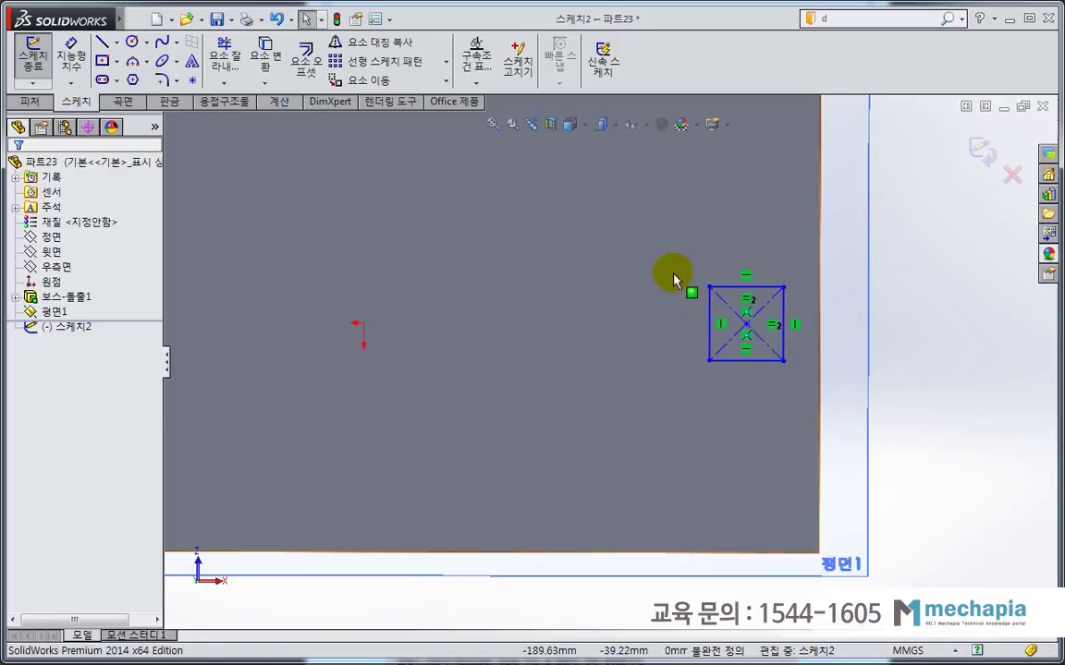
Dimension the square's top edge, then change it from 50 to 60 mm.
{"action": "left_click", "coordinate": [71, 57]}
{"action": "left_click", "coordinate": [721, 288]}
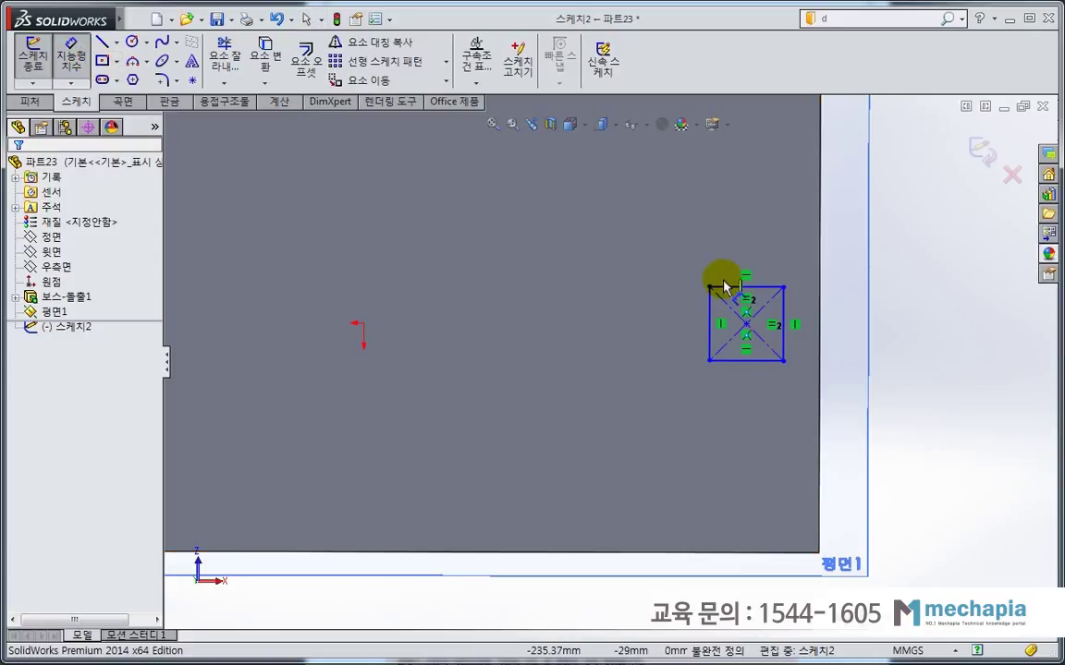
{"action": "left_click", "coordinate": [716, 243]}
{"action": "type", "text": "50"}
{"action": "key", "text": "Return"}
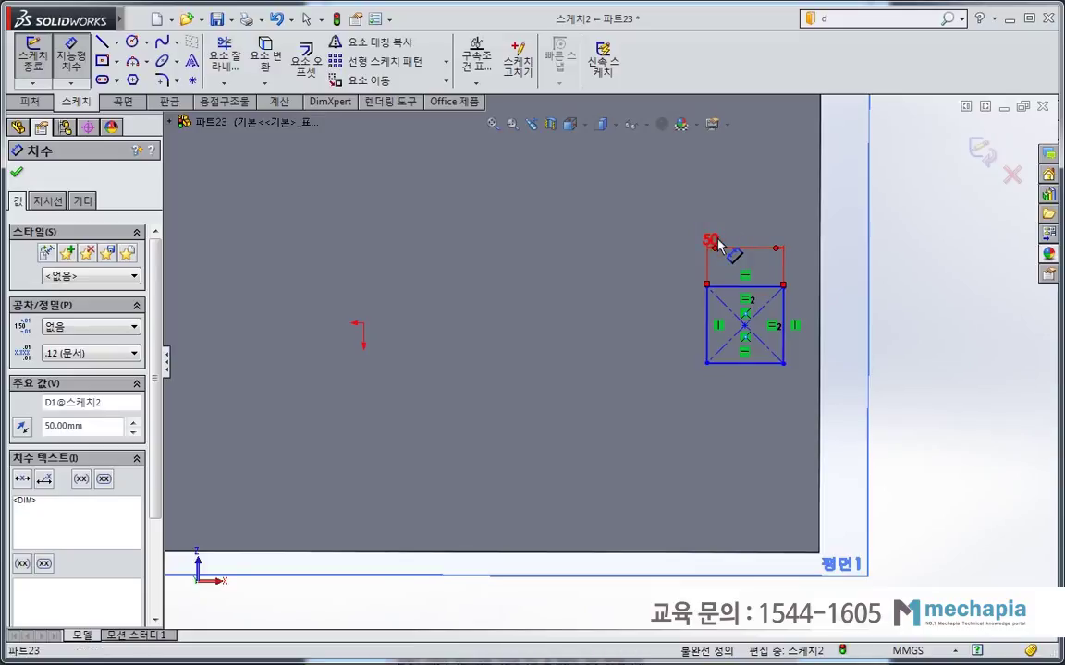
{"action": "left_click", "coordinate": [734, 251]}
{"action": "type", "text": "60"}
{"action": "key", "text": "Return"}
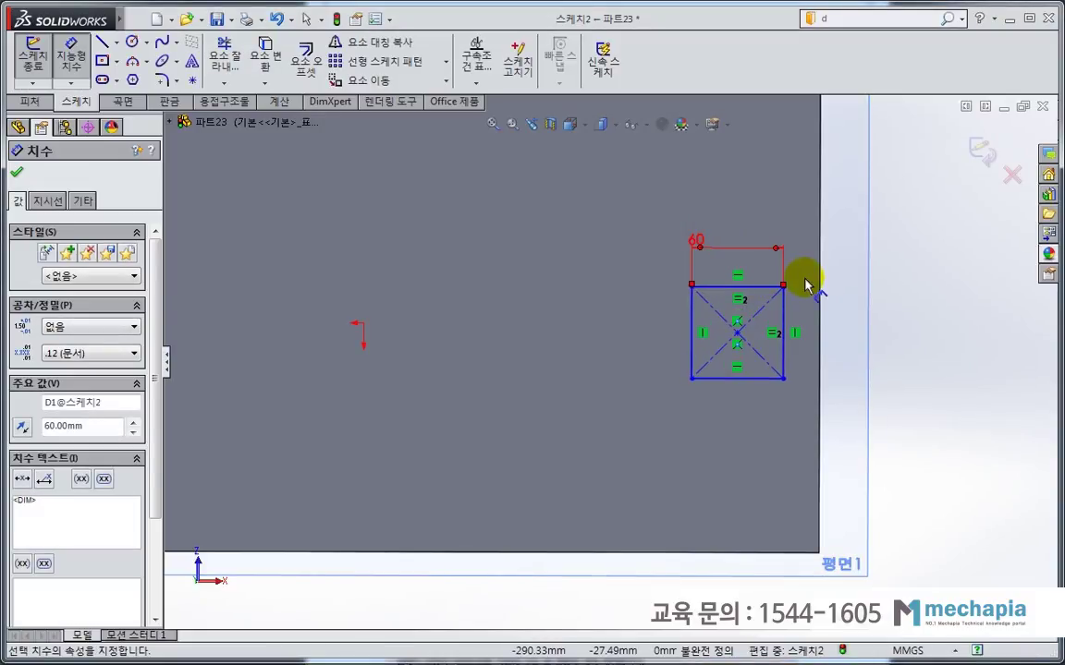
Place the square 50 mm from the block's edge.
{"action": "left_click", "coordinate": [785, 309]}
{"action": "left_click", "coordinate": [803, 314]}
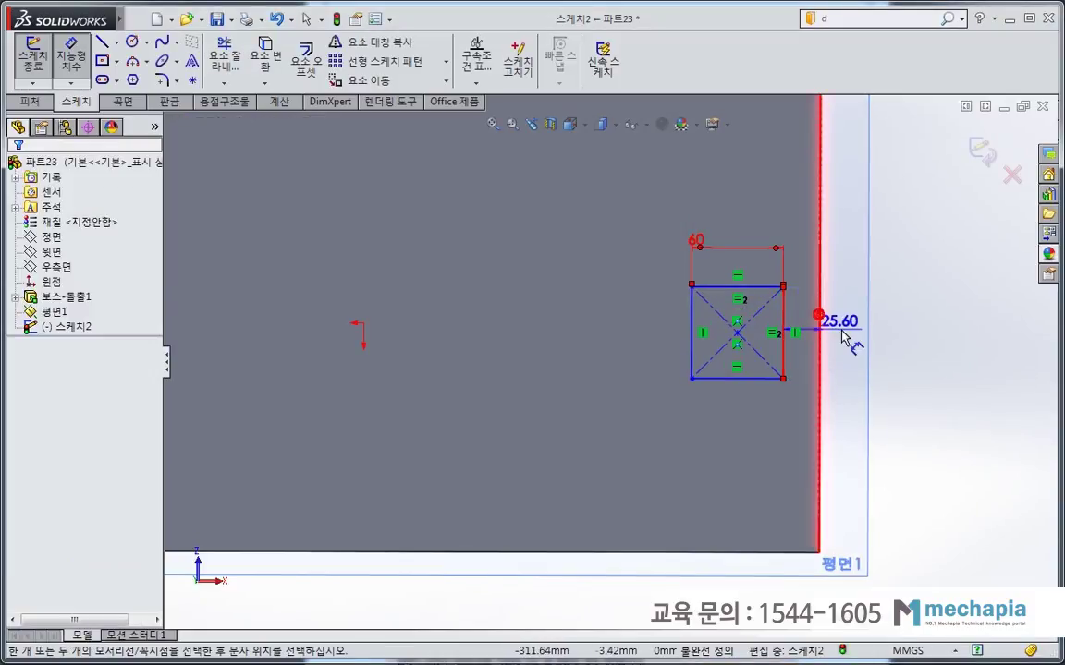
{"action": "left_click", "coordinate": [818, 319]}
{"action": "type", "text": "50"}
{"action": "key", "text": "Return"}
{"action": "key", "text": "Escape"}
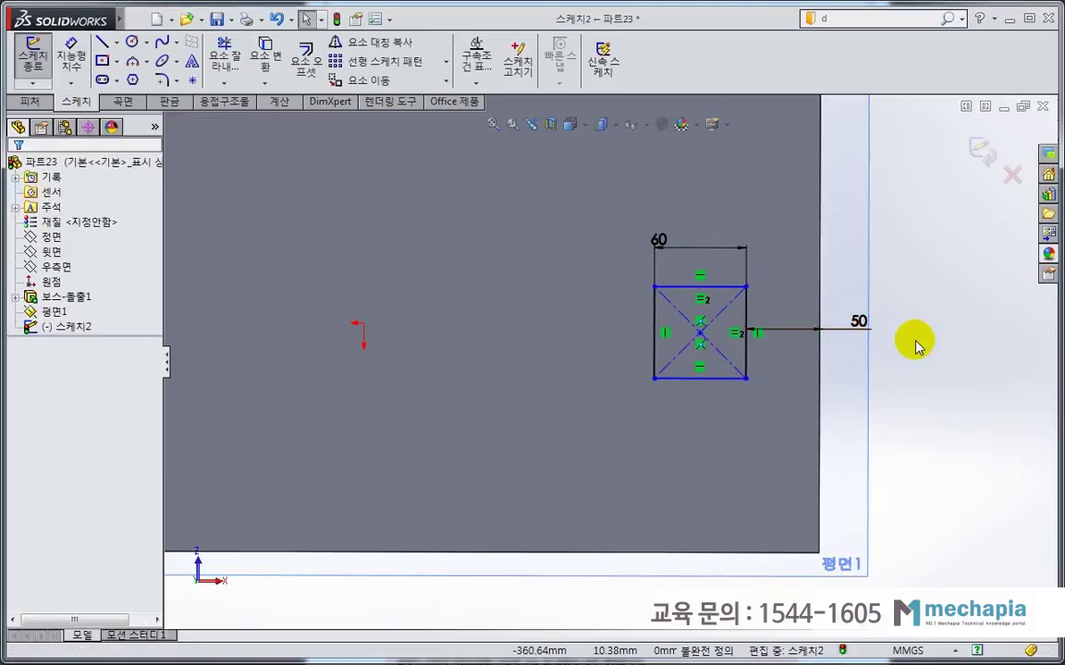
Add a Horizontal relation between the square's centre point and the origin.
{"action": "key", "text": "ctrl+8"}
{"action": "scroll", "coordinate": [517, 287], "scroll_direction": "down", "scroll_amount": 3}
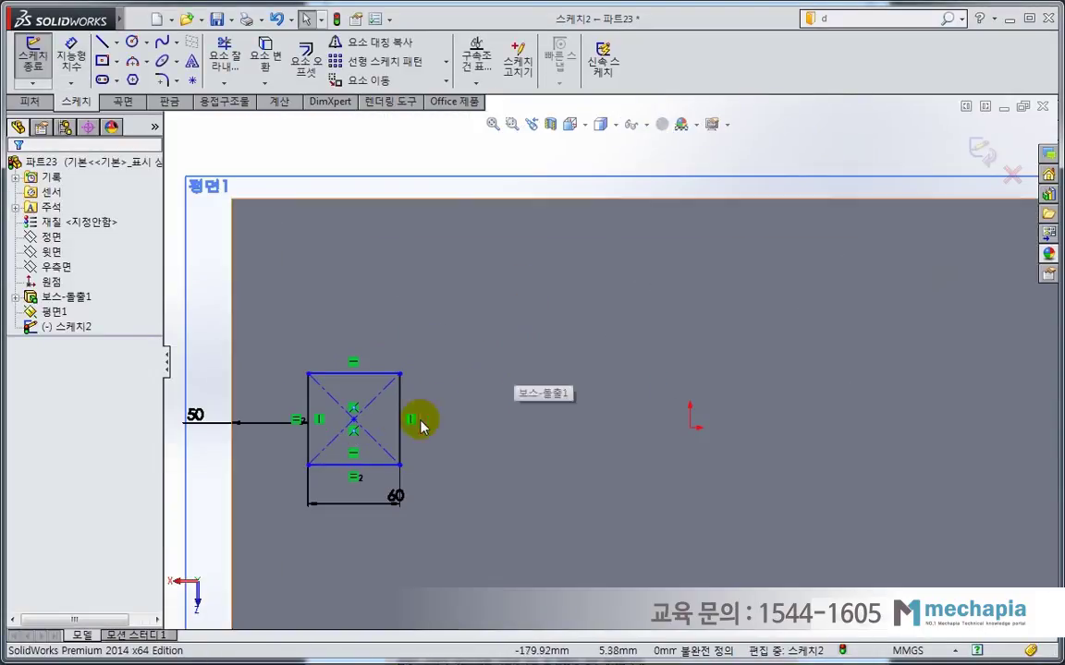
{"action": "left_click", "coordinate": [358, 423]}
{"action": "left_click", "coordinate": [359, 422]}
{"action": "left_click_drag", "start_coordinate": [353, 418], "coordinate": [354, 395]}
{"action": "left_click", "coordinate": [312, 161]}
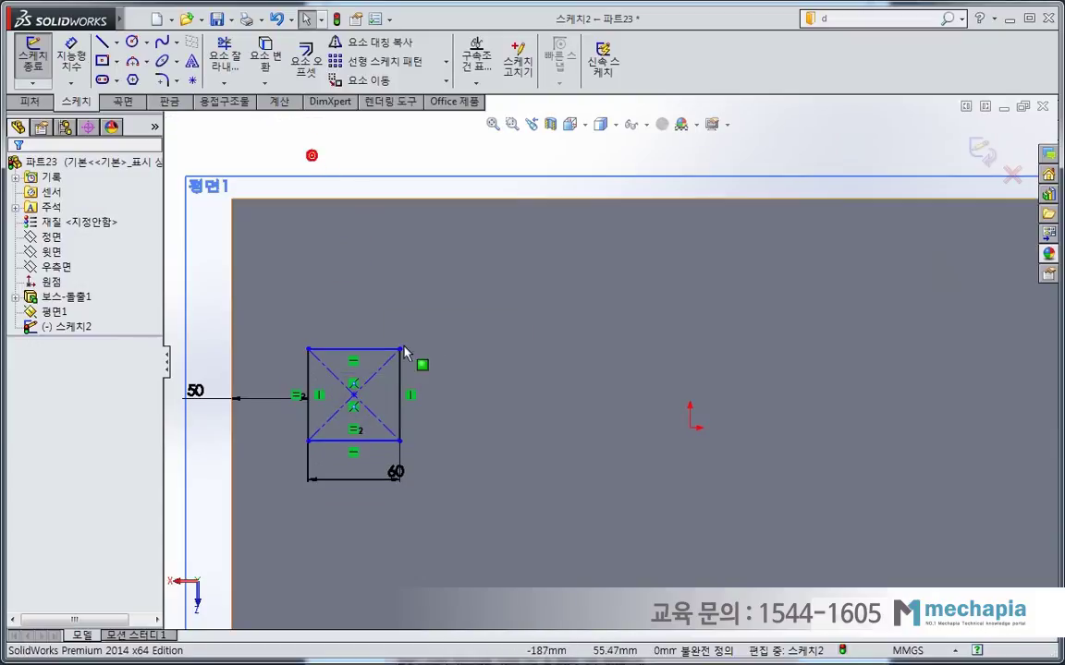
{"action": "left_click", "coordinate": [353, 394]}
{"action": "left_click", "coordinate": [691, 426], "text": "ctrl"}
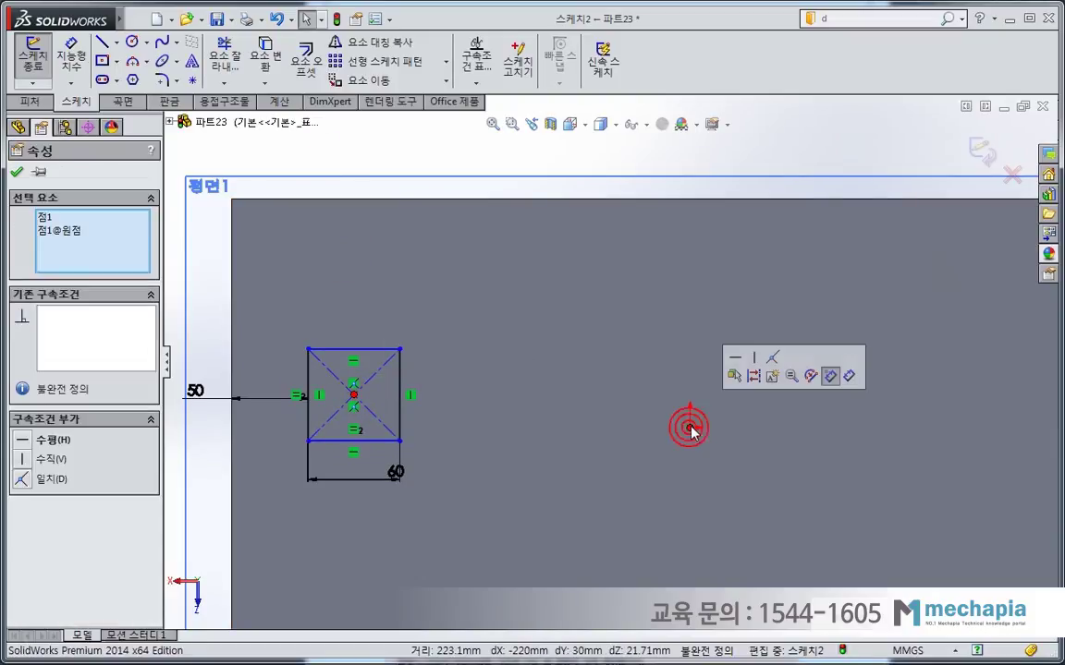
{"action": "left_click", "coordinate": [736, 360]}
{"action": "mouse_move", "coordinate": [737, 360]}
{"action": "middle_mouse_down"}
{"action": "mouse_move", "coordinate": [579, 341]}
{"action": "mouse_move", "coordinate": [517, 356]}
{"action": "middle_mouse_up"}
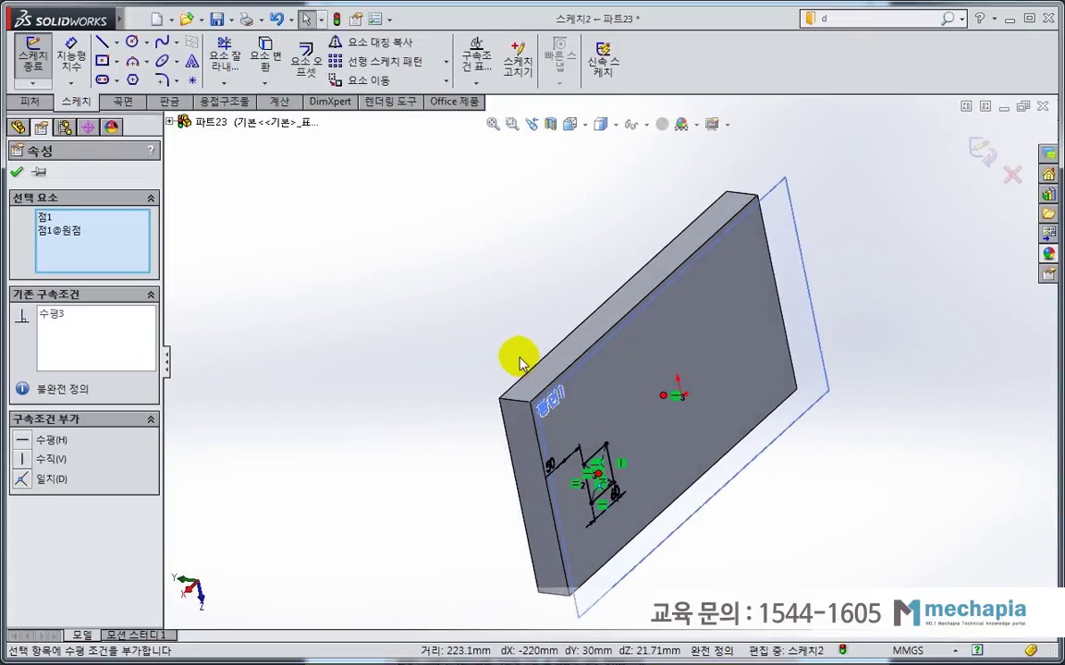
{"action": "left_click", "coordinate": [372, 250]}
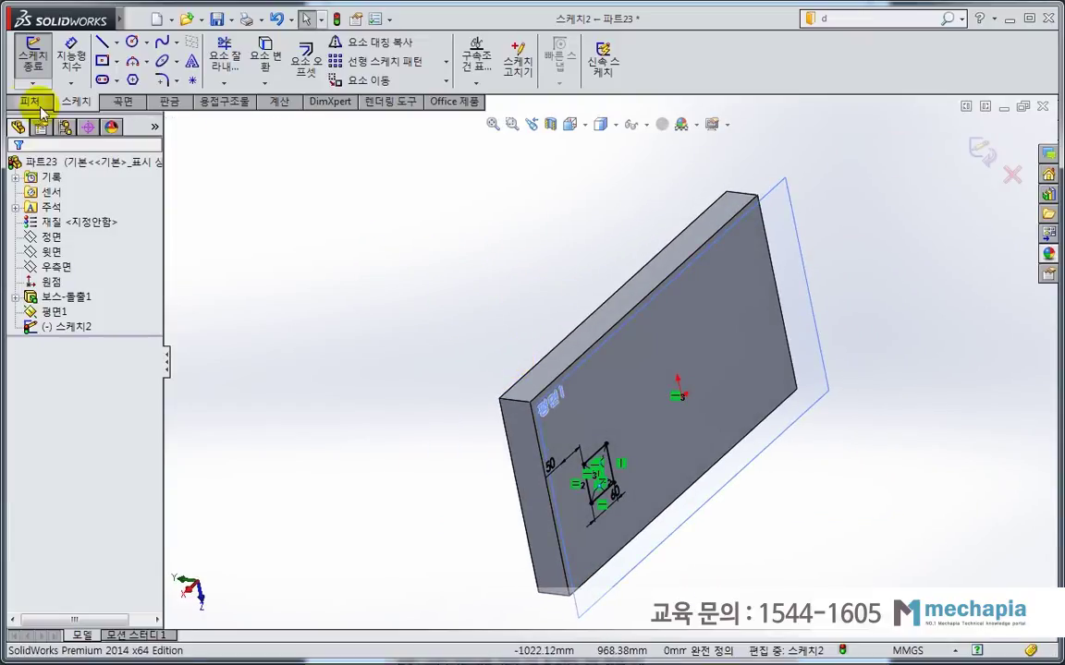
Exit the square sketch and preview a loft from the block's front face to it, then cancel.
{"action": "left_click", "coordinate": [24, 102]}
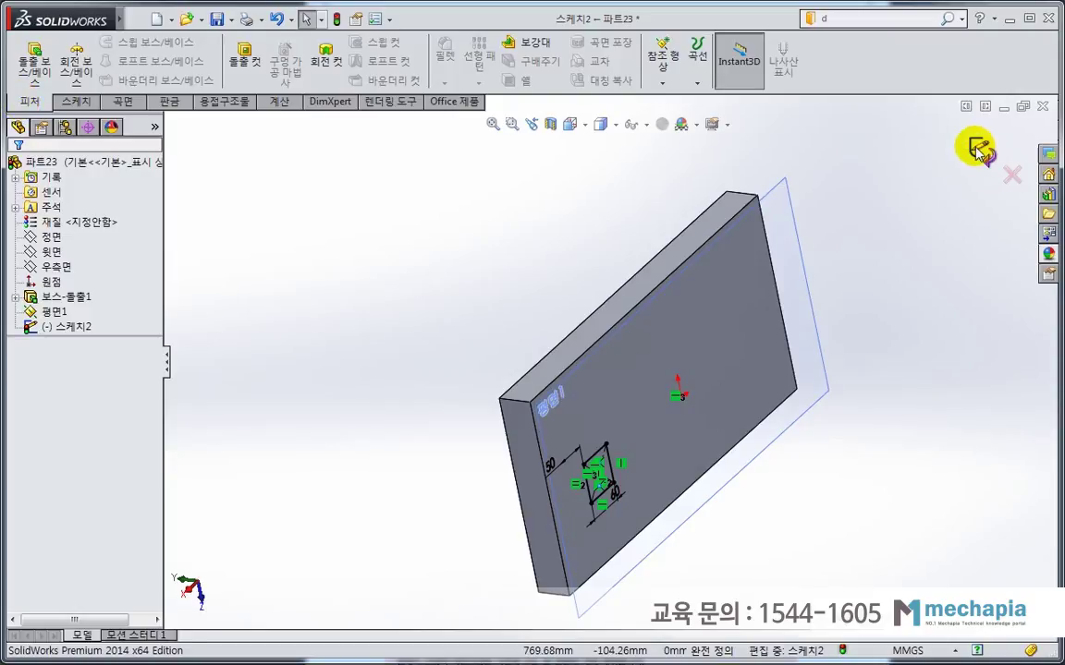
{"action": "left_click", "coordinate": [987, 154]}
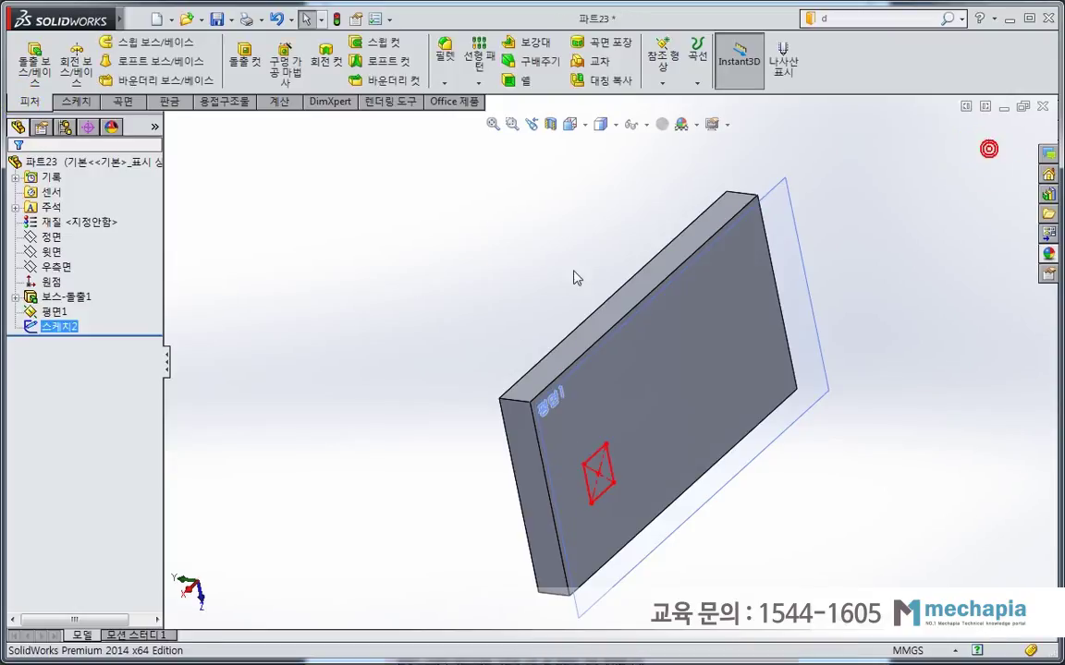
{"action": "left_click", "coordinate": [164, 62]}
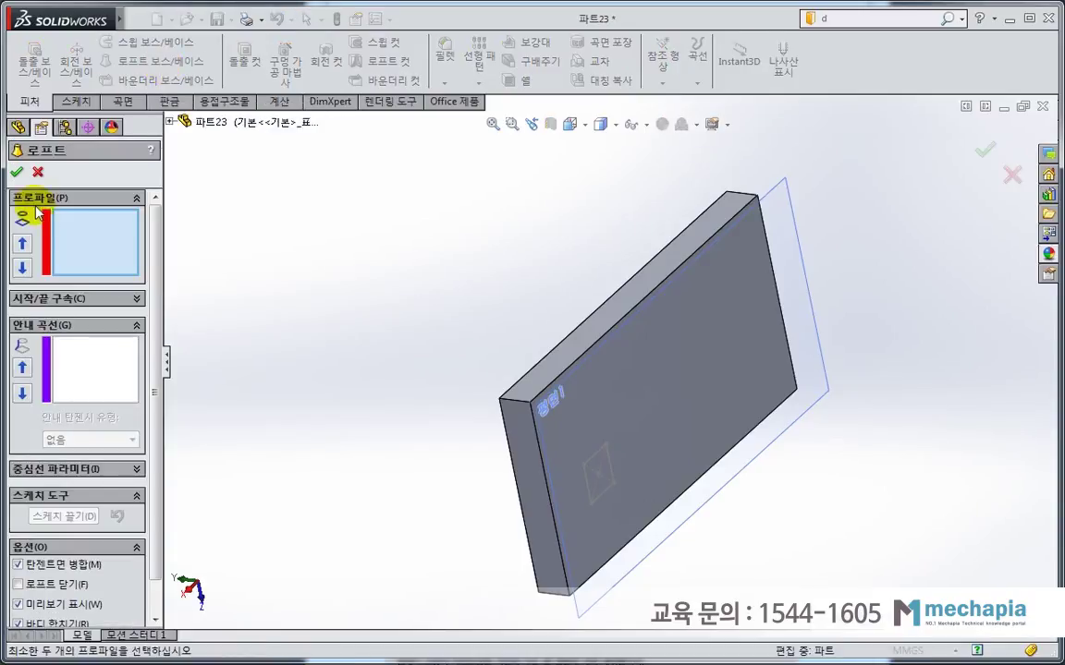
{"action": "scroll", "coordinate": [551, 422], "scroll_direction": "down", "scroll_amount": 2}
{"action": "scroll", "coordinate": [541, 408], "scroll_direction": "down", "scroll_amount": 2}
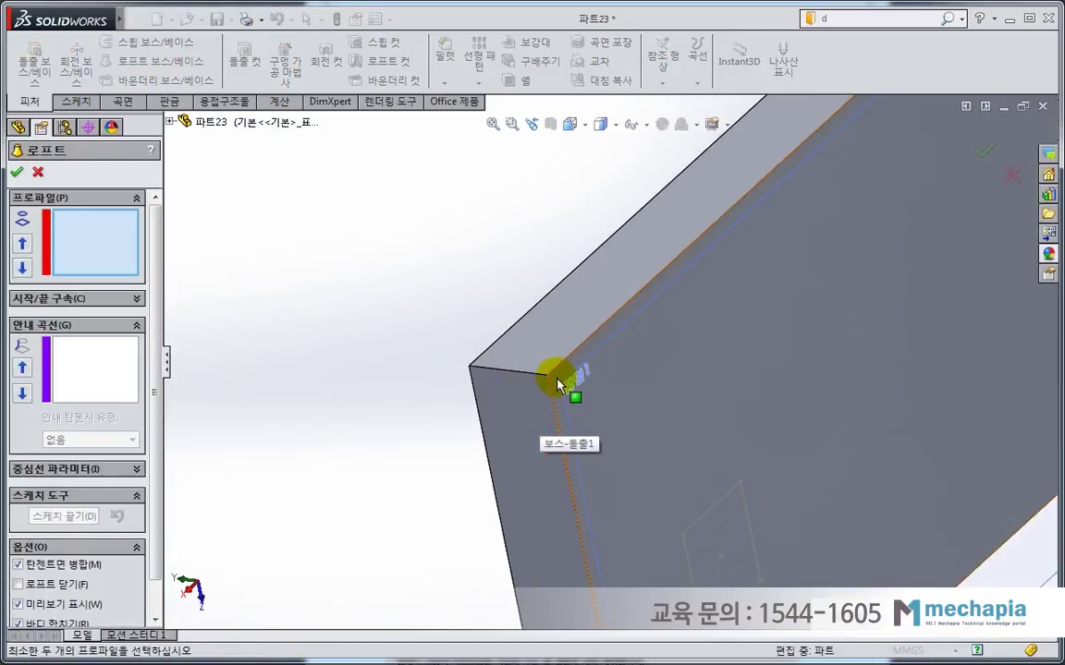
{"action": "left_click", "coordinate": [562, 379]}
{"action": "scroll", "coordinate": [550, 370], "scroll_direction": "up", "scroll_amount": 1}
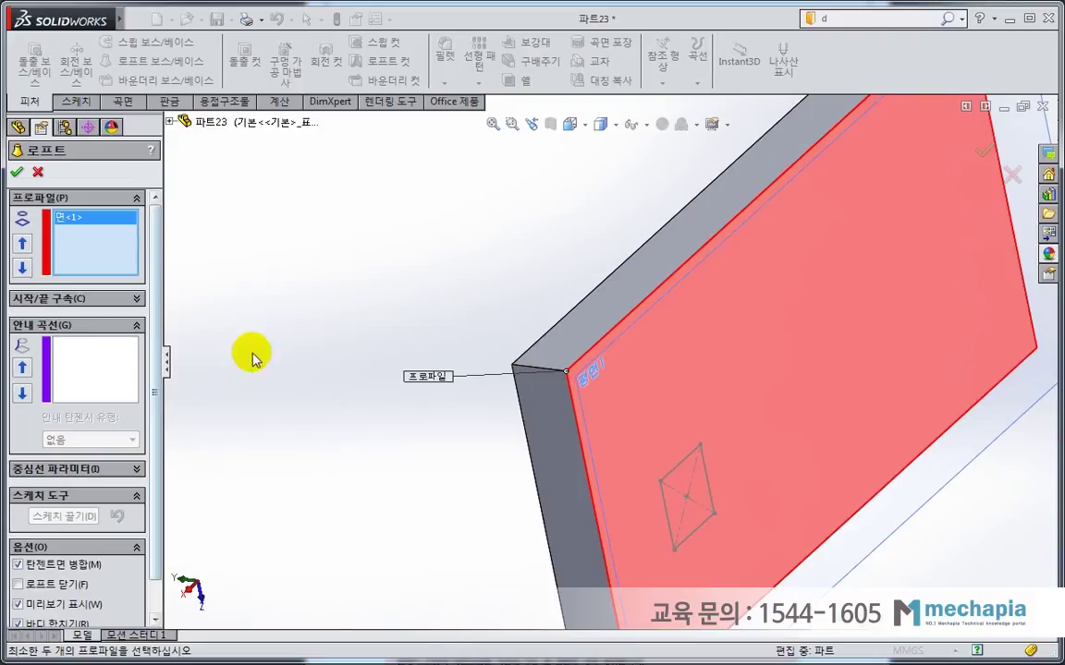
{"action": "left_click", "coordinate": [681, 467]}
{"action": "mouse_move", "coordinate": [570, 451]}
{"action": "middle_mouse_down"}
{"action": "mouse_move", "coordinate": [623, 457]}
{"action": "mouse_move", "coordinate": [524, 447]}
{"action": "mouse_move", "coordinate": [518, 433]}
{"action": "mouse_move", "coordinate": [528, 452]}
{"action": "mouse_move", "coordinate": [729, 487]}
{"action": "mouse_move", "coordinate": [704, 261]}
{"action": "mouse_move", "coordinate": [758, 435]}
{"action": "middle_mouse_up"}
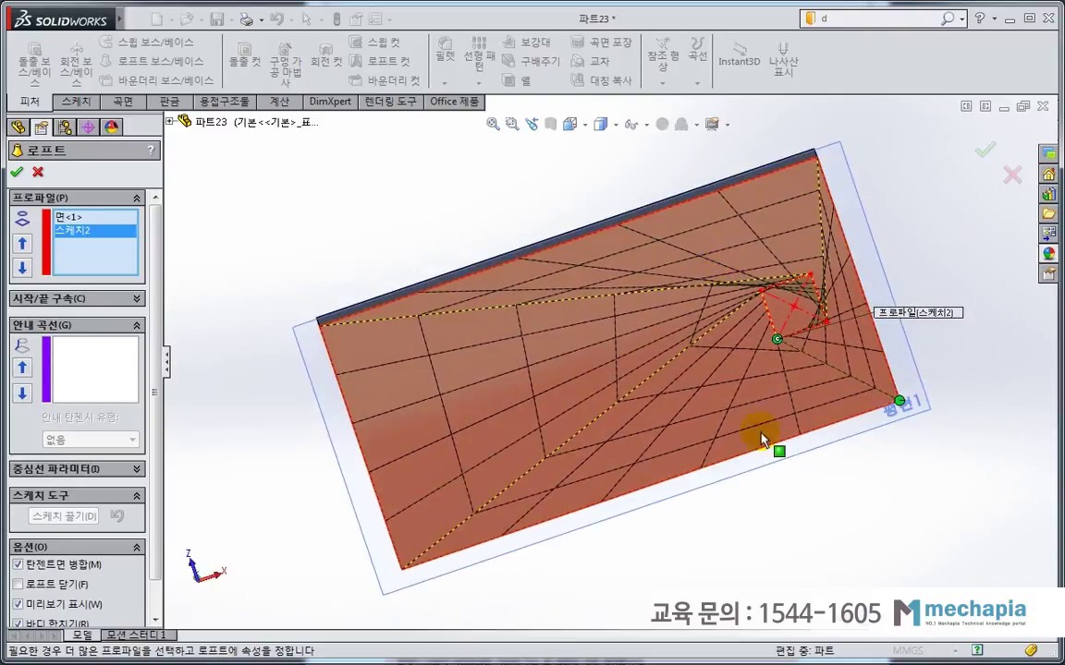
{"action": "scroll", "coordinate": [849, 457], "scroll_direction": "down", "scroll_amount": 2}
{"action": "middle_click_drag", "start_coordinate": [841, 427], "coordinate": [681, 480], "text": "ctrl"}
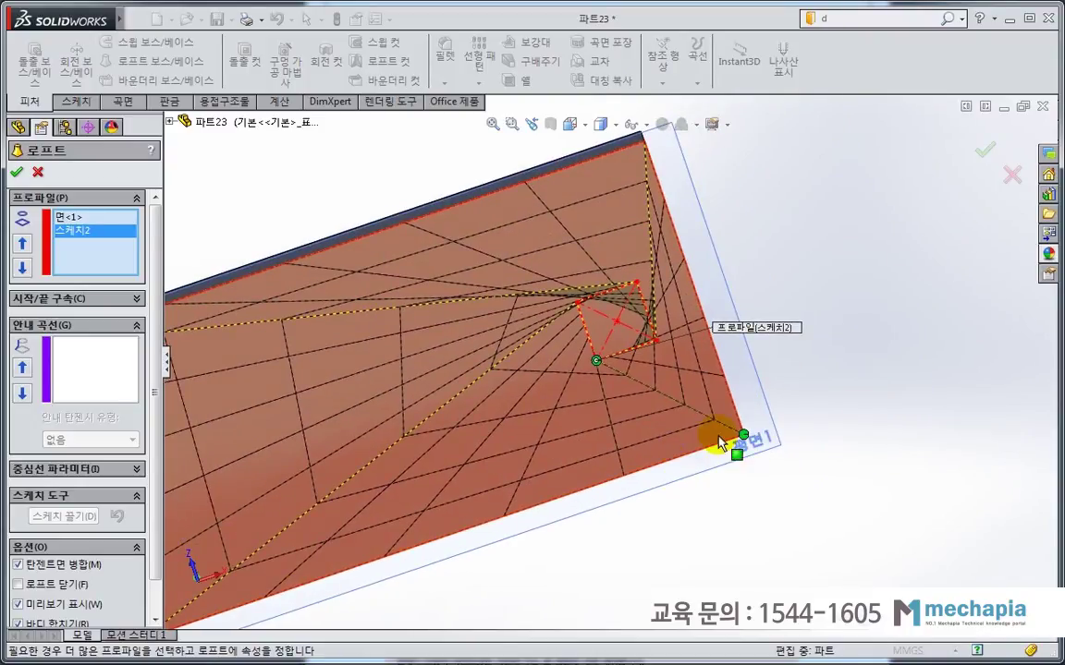
{"action": "key", "text": "Escape"}
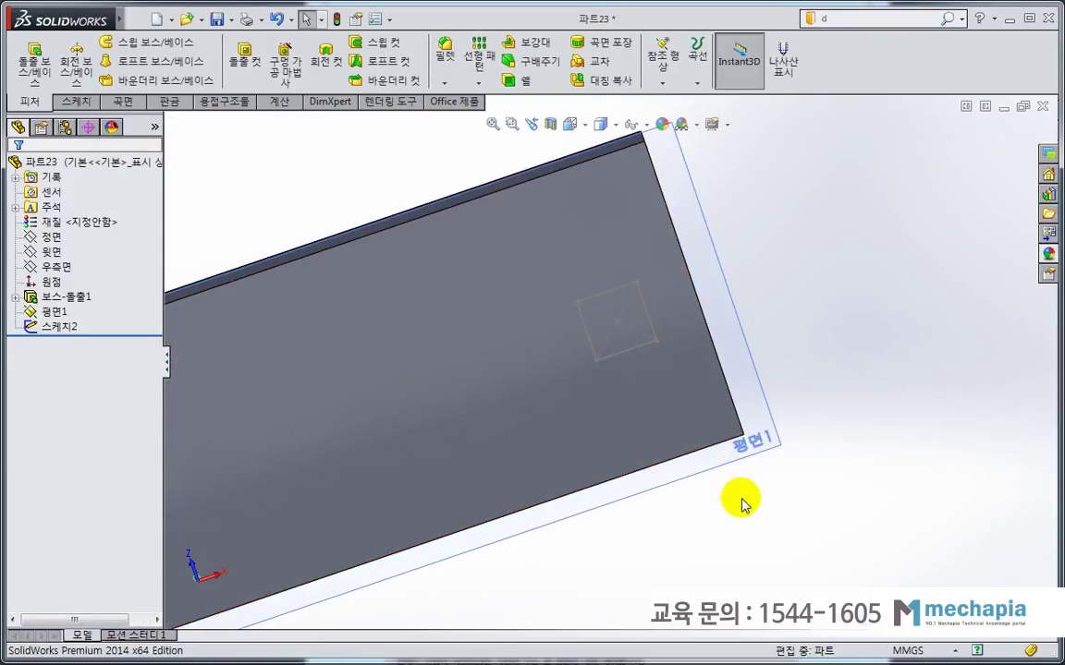
Retry the loft between the block face and the square sketch, cancelling it again.
{"action": "left_click", "coordinate": [160, 63]}
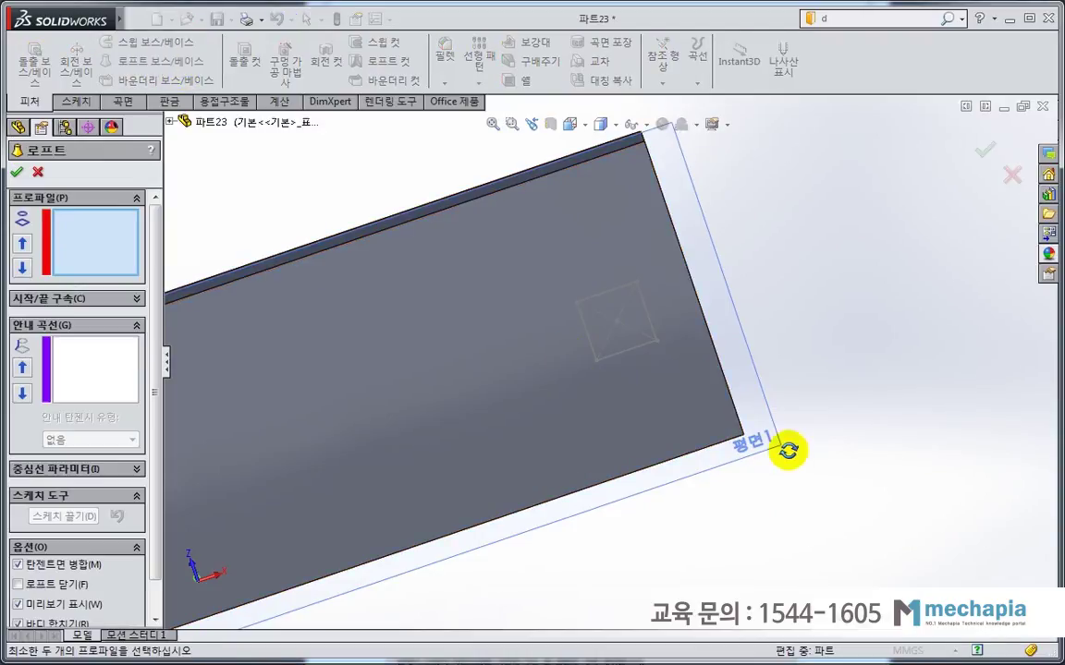
{"action": "middle_click_drag", "start_coordinate": [784, 446], "coordinate": [761, 470]}
{"action": "left_click", "coordinate": [683, 362]}
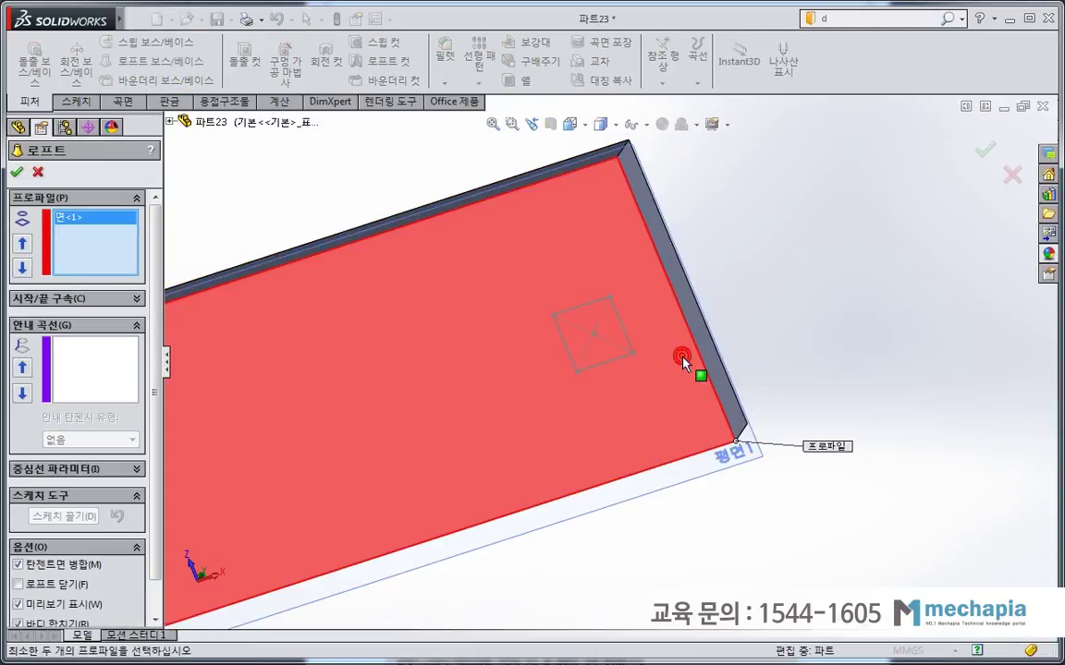
{"action": "left_click", "coordinate": [630, 340]}
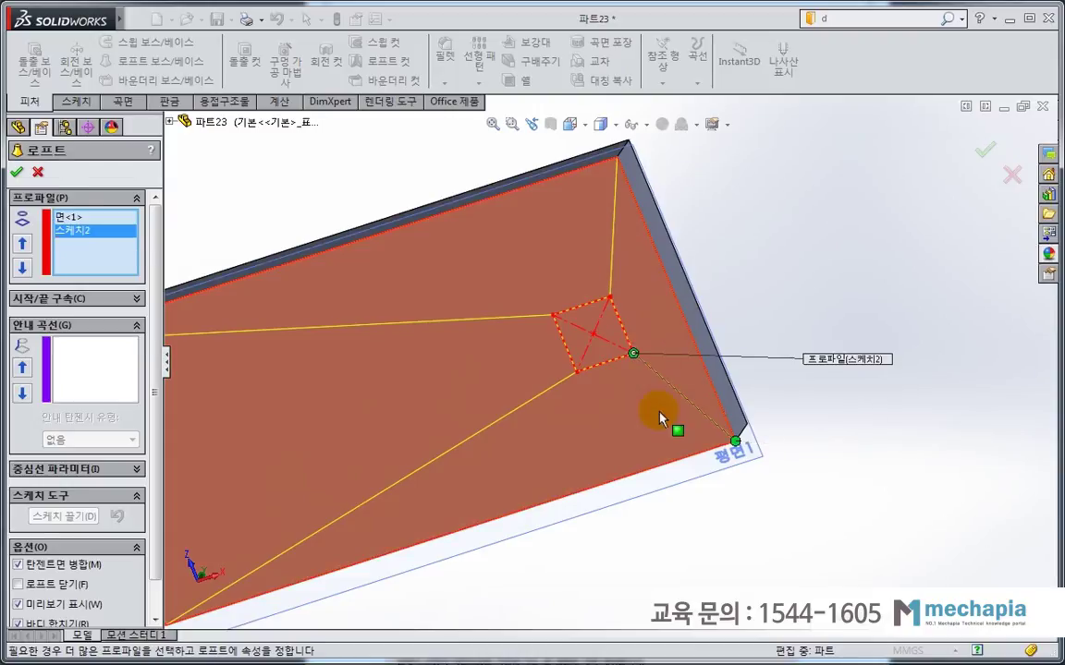
{"action": "middle_click_drag", "start_coordinate": [660, 417], "coordinate": [704, 404]}
{"action": "key", "text": "Escape"}
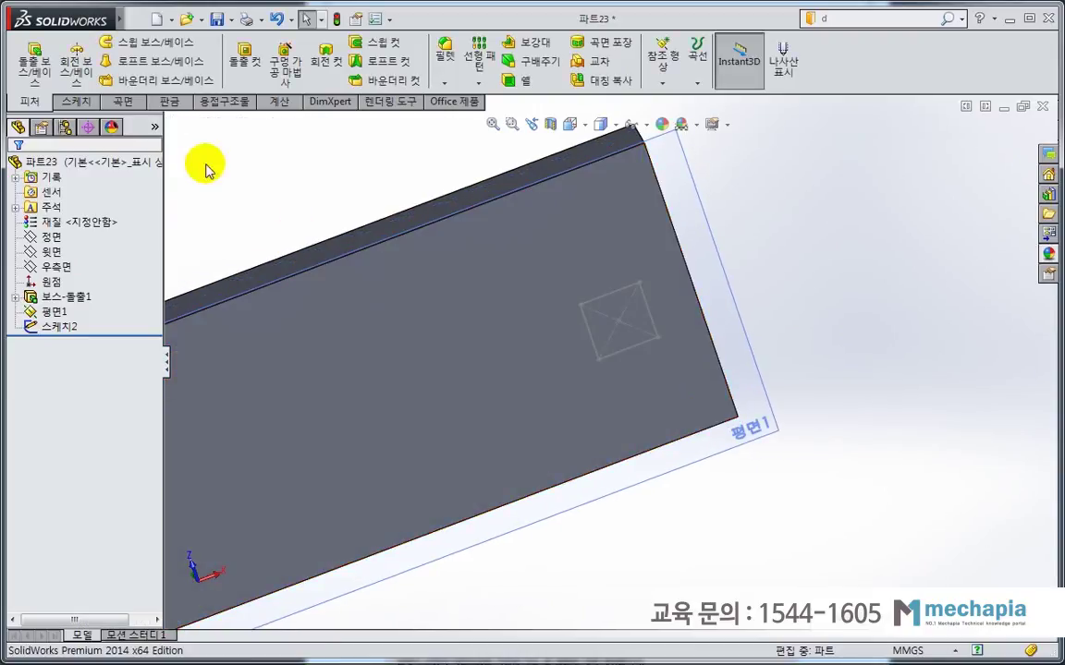
Loft from the block's face to the Sketch2 square and accept it as Loft1.
{"action": "left_click", "coordinate": [153, 61]}
{"action": "left_click", "coordinate": [606, 208]}
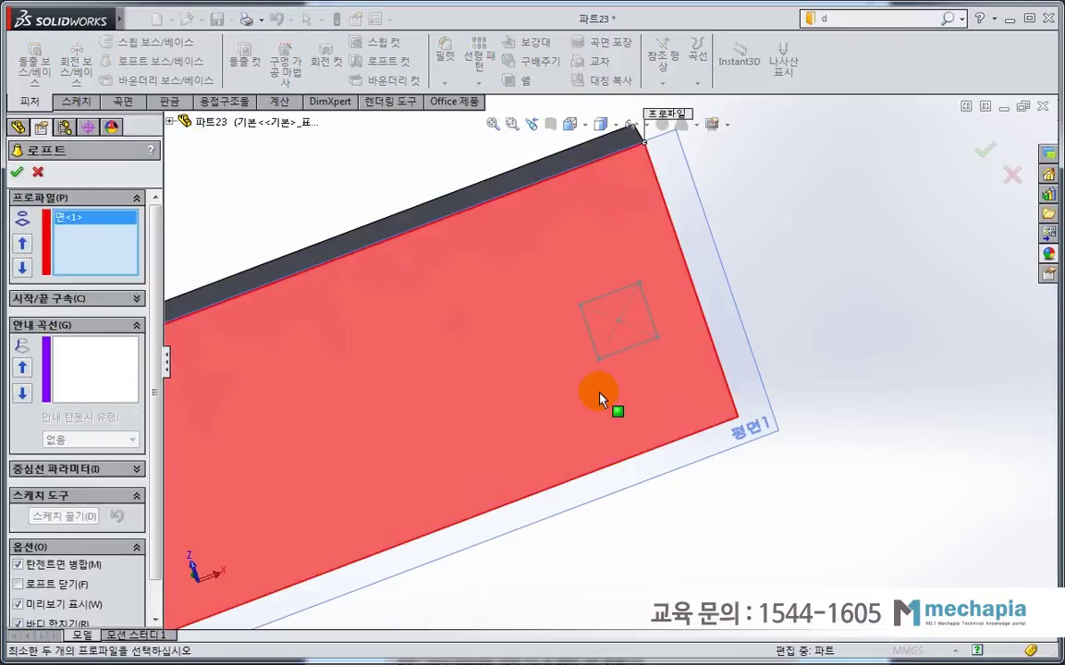
{"action": "left_click", "coordinate": [597, 357]}
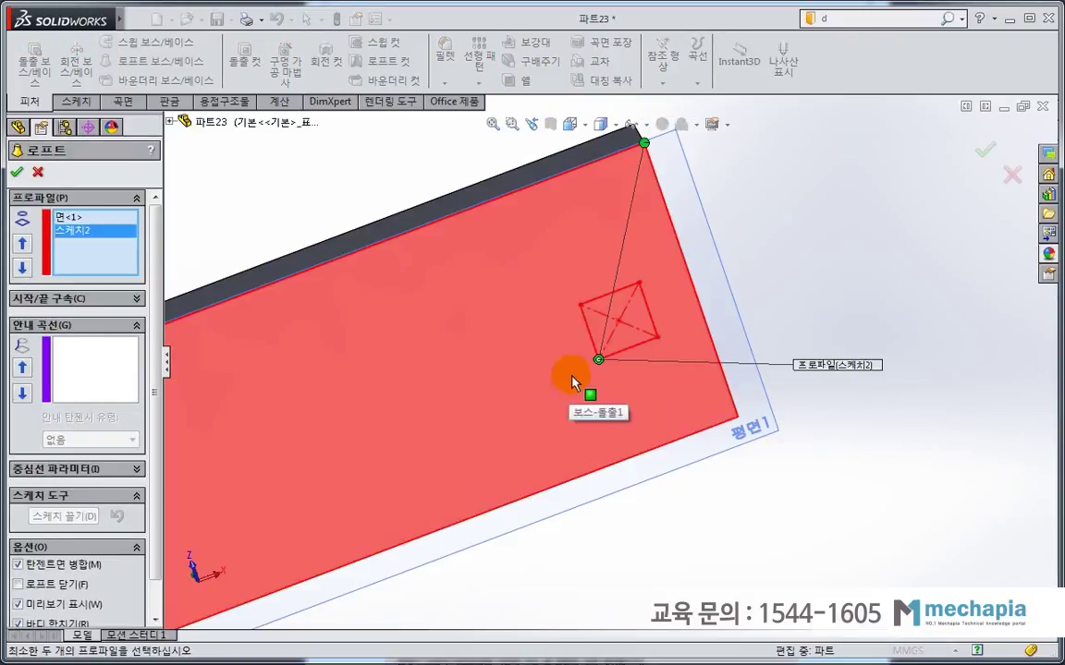
{"action": "mouse_move", "coordinate": [627, 326]}
{"action": "middle_mouse_down"}
{"action": "mouse_move", "coordinate": [696, 285]}
{"action": "mouse_move", "coordinate": [611, 361]}
{"action": "mouse_move", "coordinate": [623, 340]}
{"action": "mouse_move", "coordinate": [630, 182]}
{"action": "middle_mouse_up"}
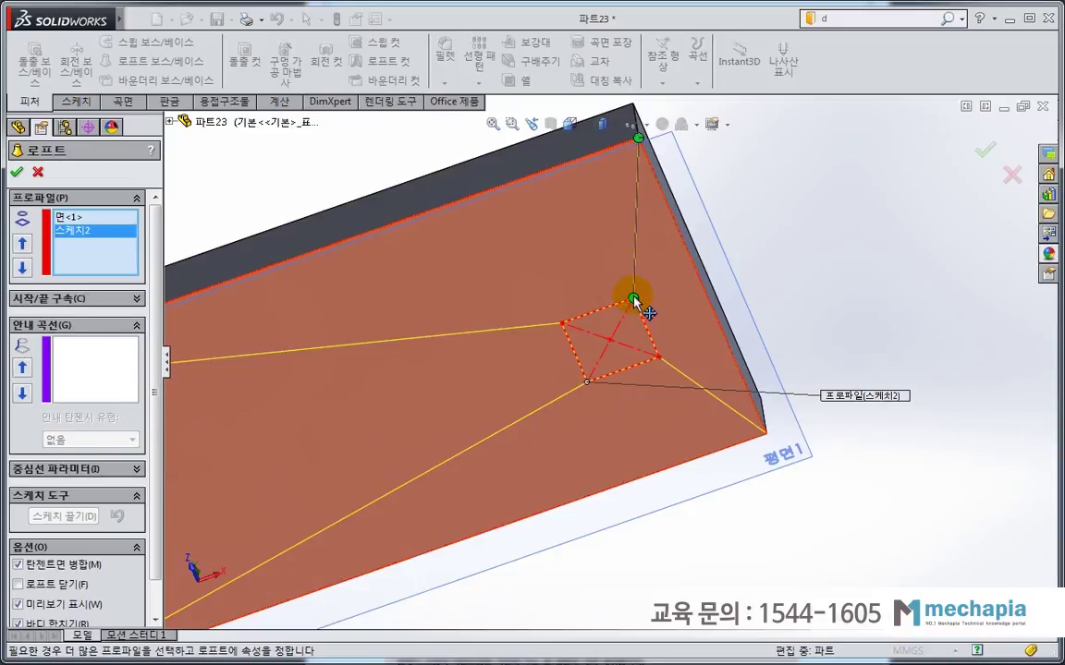
{"action": "mouse_move", "coordinate": [618, 325]}
{"action": "middle_mouse_down"}
{"action": "mouse_move", "coordinate": [621, 400]}
{"action": "mouse_move", "coordinate": [703, 444]}
{"action": "mouse_move", "coordinate": [618, 441]}
{"action": "mouse_move", "coordinate": [524, 499]}
{"action": "middle_mouse_up"}
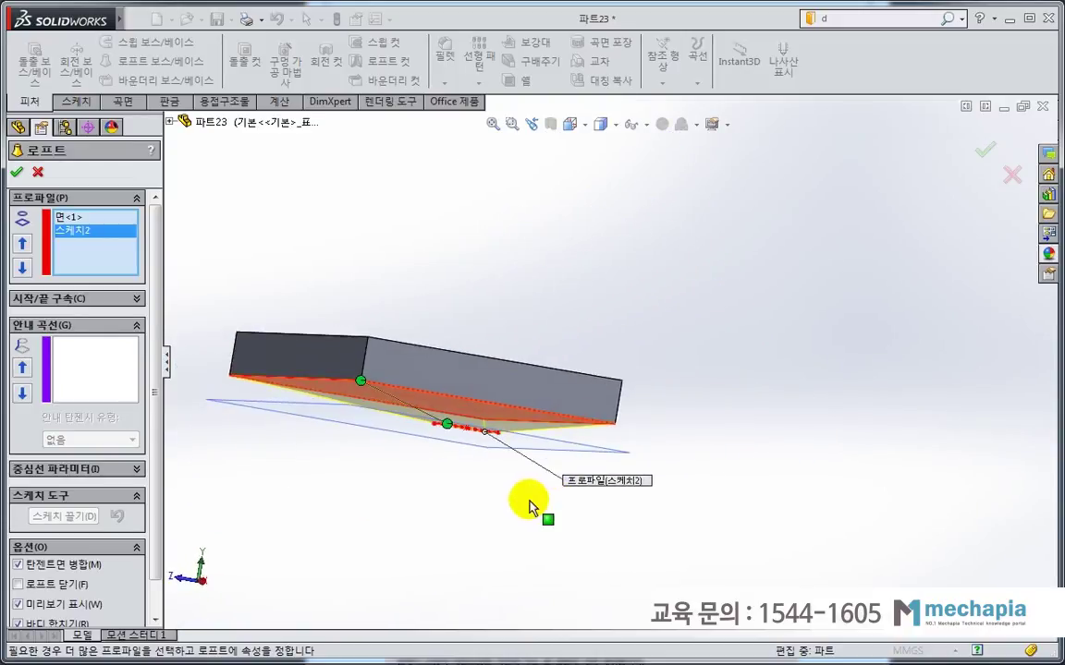
{"action": "left_click", "coordinate": [983, 151]}
{"action": "mouse_move", "coordinate": [697, 326]}
{"action": "middle_mouse_down"}
{"action": "mouse_move", "coordinate": [499, 396]}
{"action": "mouse_move", "coordinate": [468, 331]}
{"action": "mouse_move", "coordinate": [387, 333]}
{"action": "middle_mouse_up"}
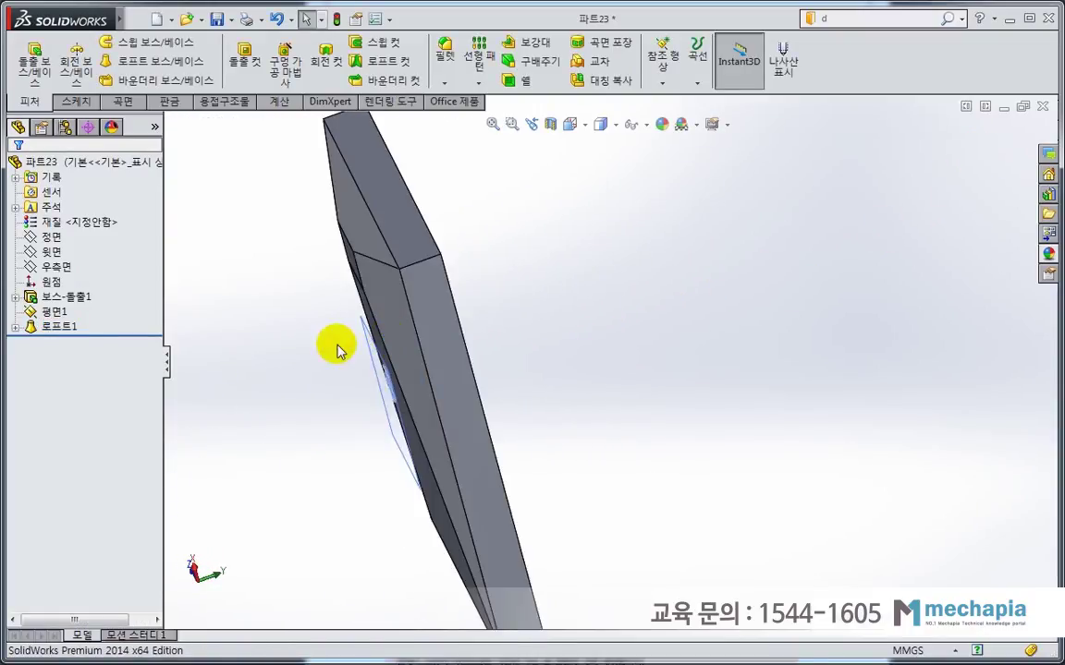
Hide the reference plane and open a sketch on the loft's small square face.
{"action": "left_click", "coordinate": [54, 313]}
{"action": "left_click", "coordinate": [86, 273]}
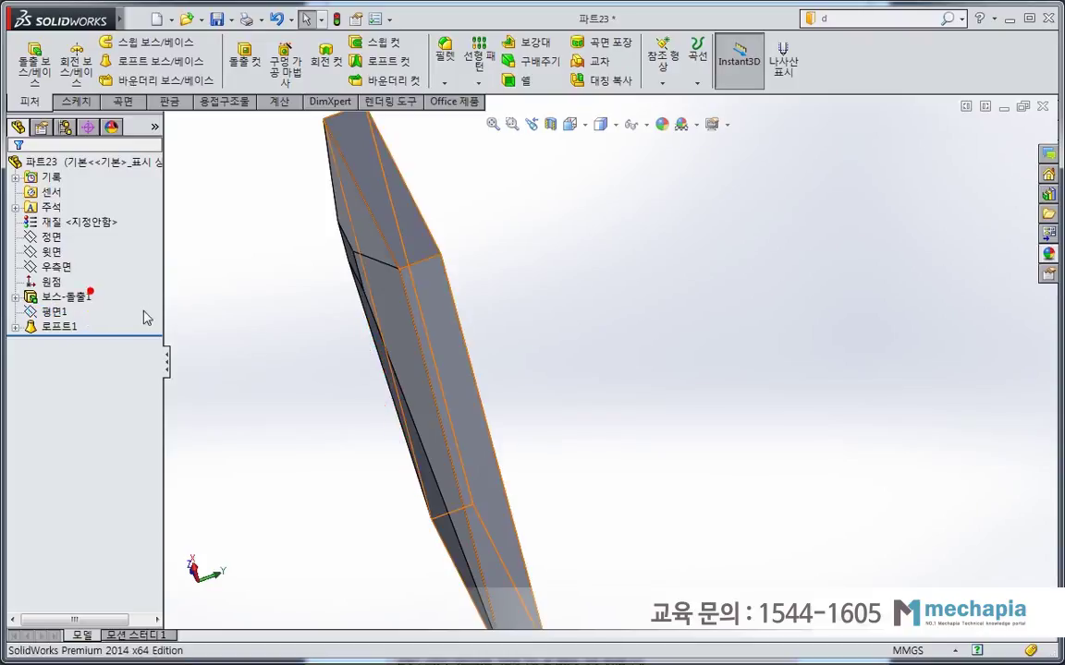
{"action": "middle_click_drag", "start_coordinate": [263, 360], "coordinate": [434, 400]}
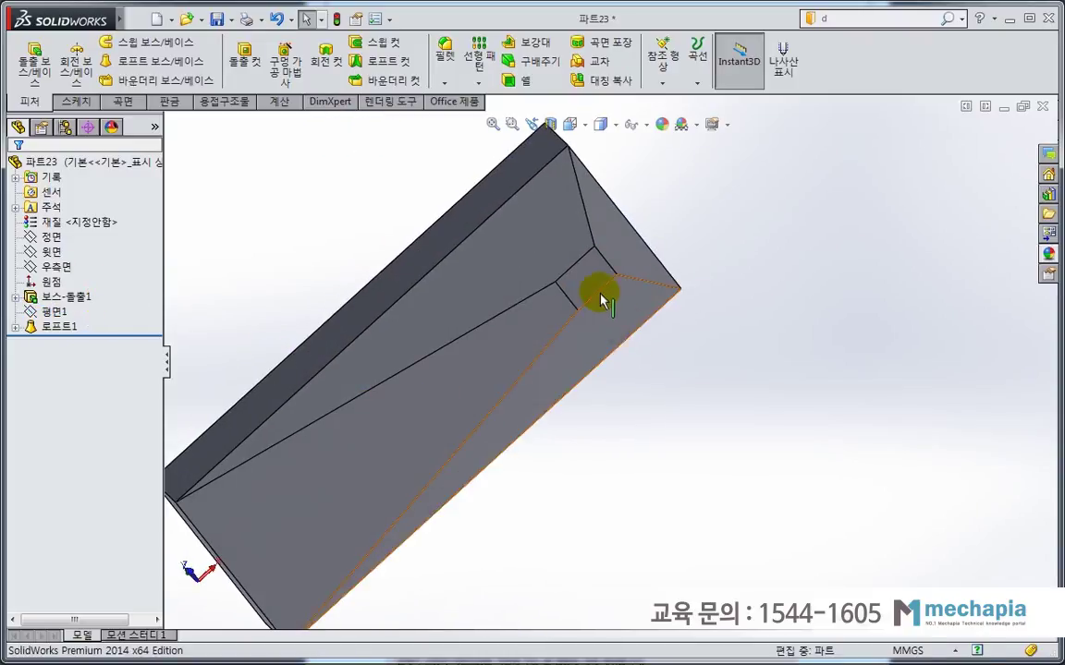
{"action": "left_click", "coordinate": [582, 277]}
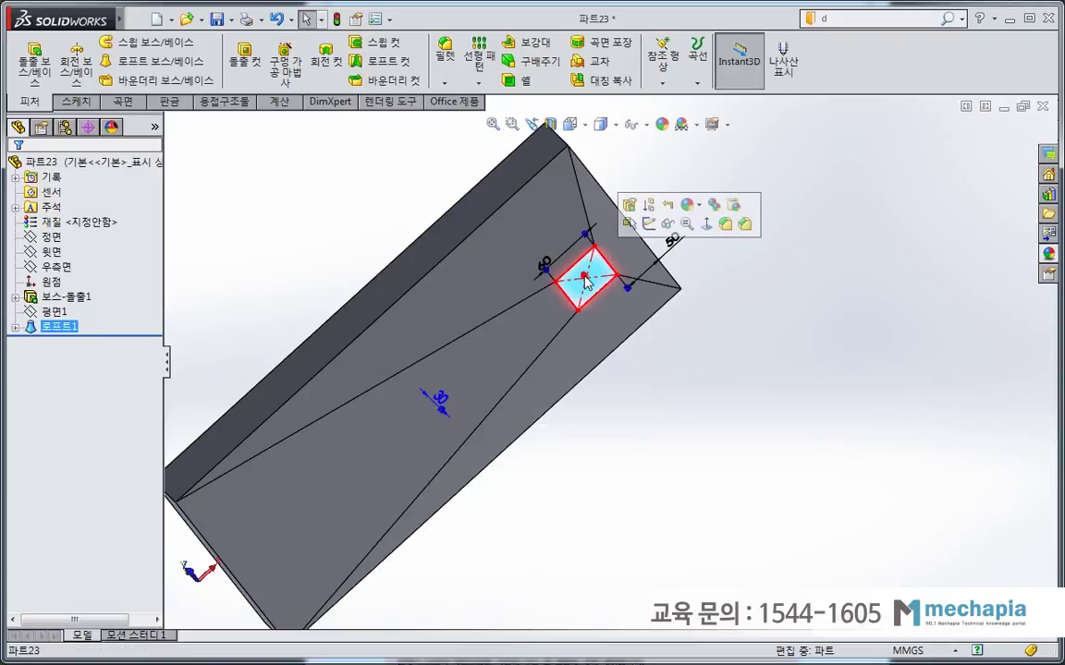
{"action": "left_click", "coordinate": [656, 240]}
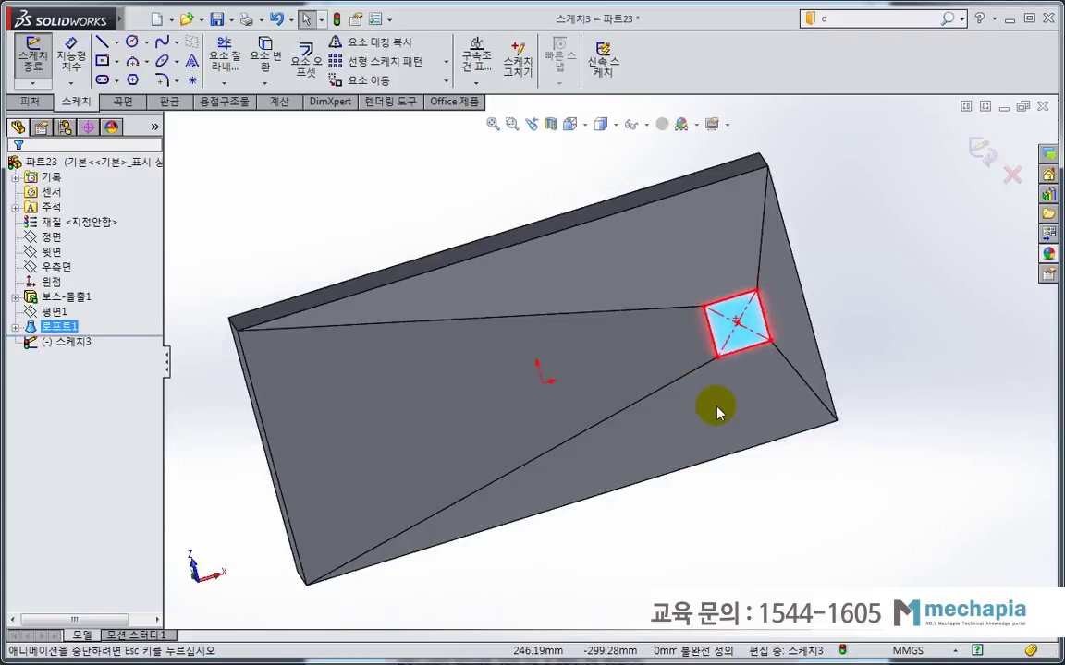
{"action": "scroll", "coordinate": [947, 418], "scroll_direction": "down", "scroll_amount": 3}
{"action": "middle_click_drag", "start_coordinate": [945, 421], "coordinate": [815, 406], "text": "ctrl"}
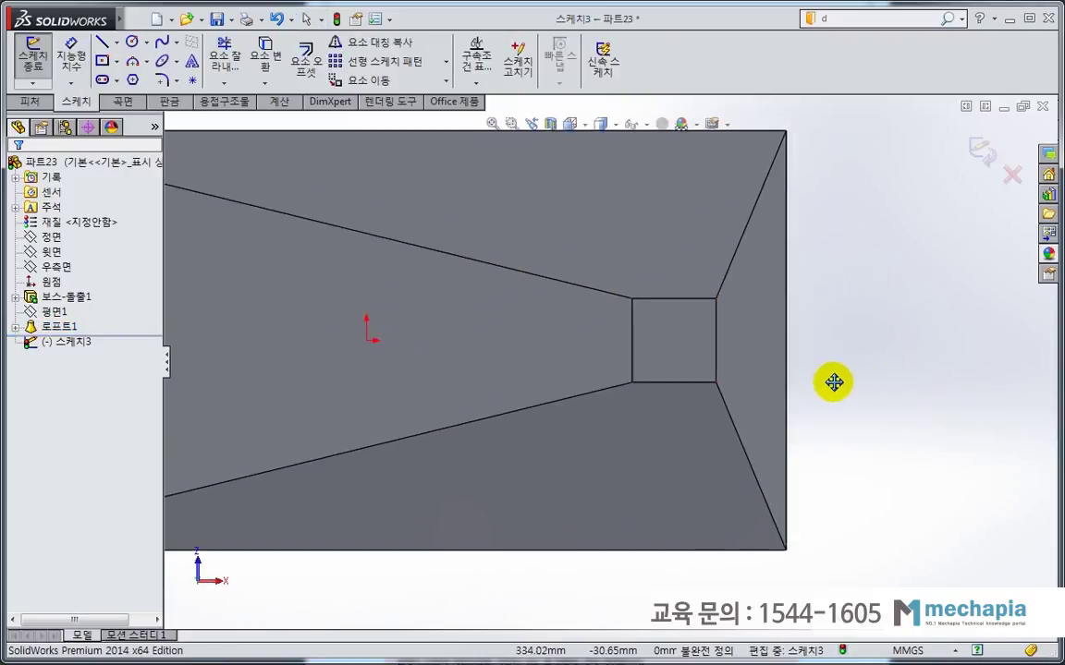
Draw a construction centerline diagonally corner to corner across the square.
{"action": "left_click", "coordinate": [112, 40]}
{"action": "left_click", "coordinate": [137, 77]}
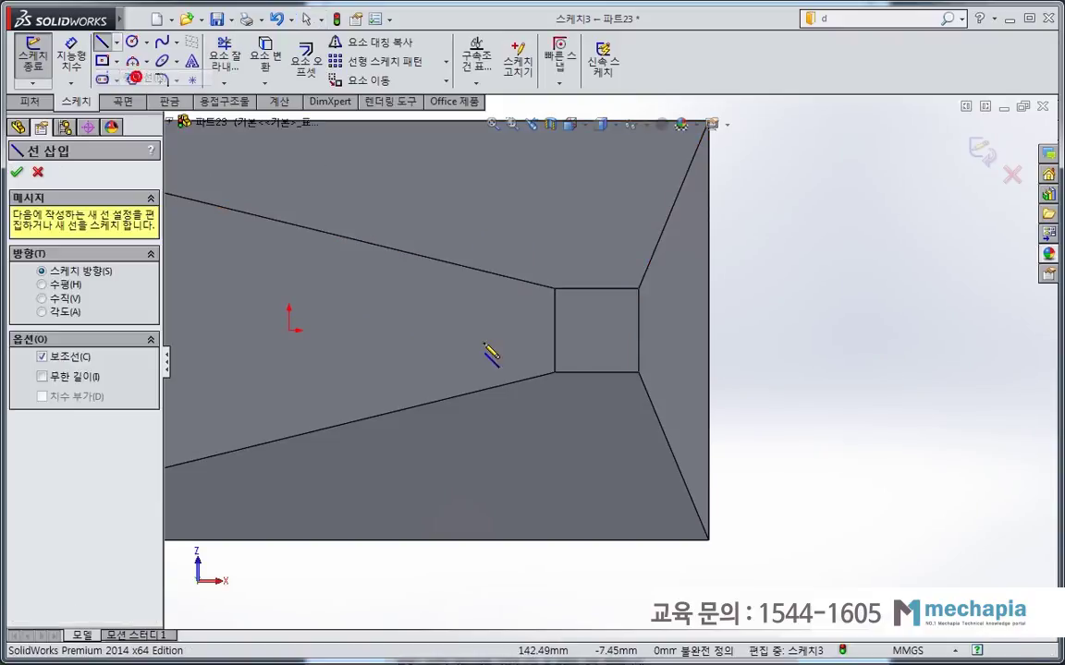
{"action": "left_click", "coordinate": [554, 290]}
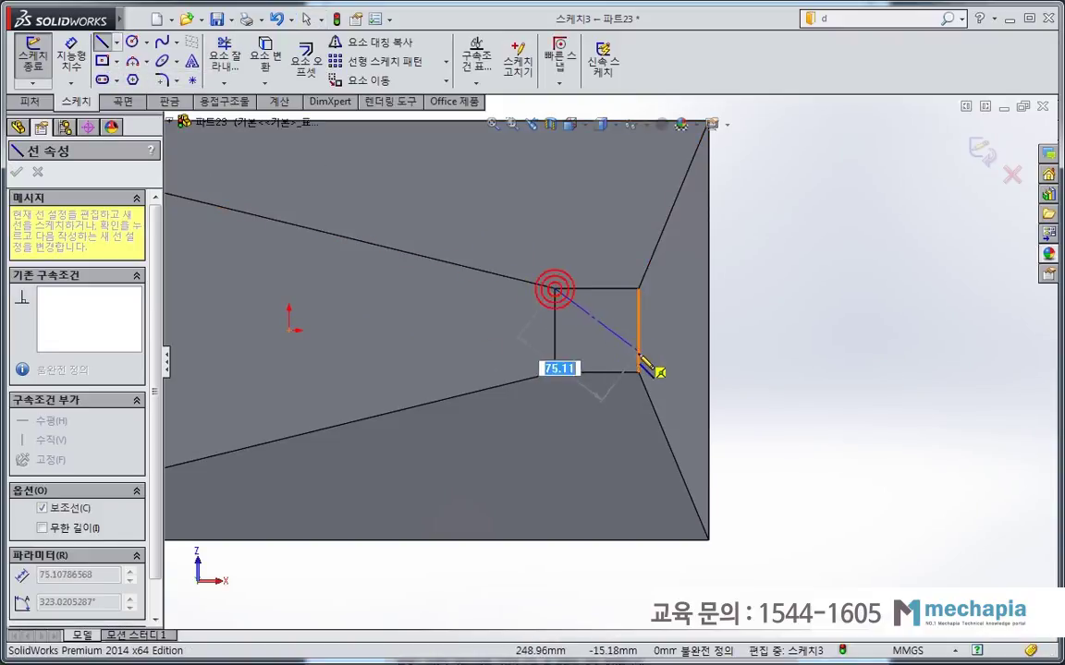
{"action": "left_click", "coordinate": [638, 373]}
{"action": "key", "text": "Escape"}
{"action": "left_click", "coordinate": [774, 385]}
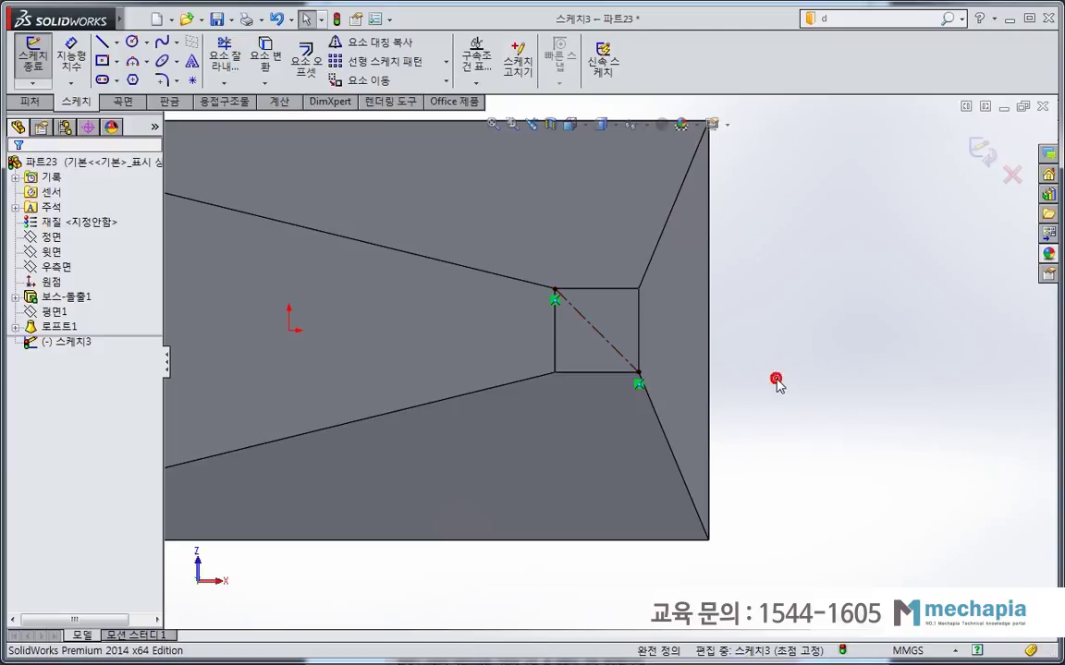
Draw a ø30 circle centred on the centerline's midpoint.
{"action": "left_click", "coordinate": [133, 42]}
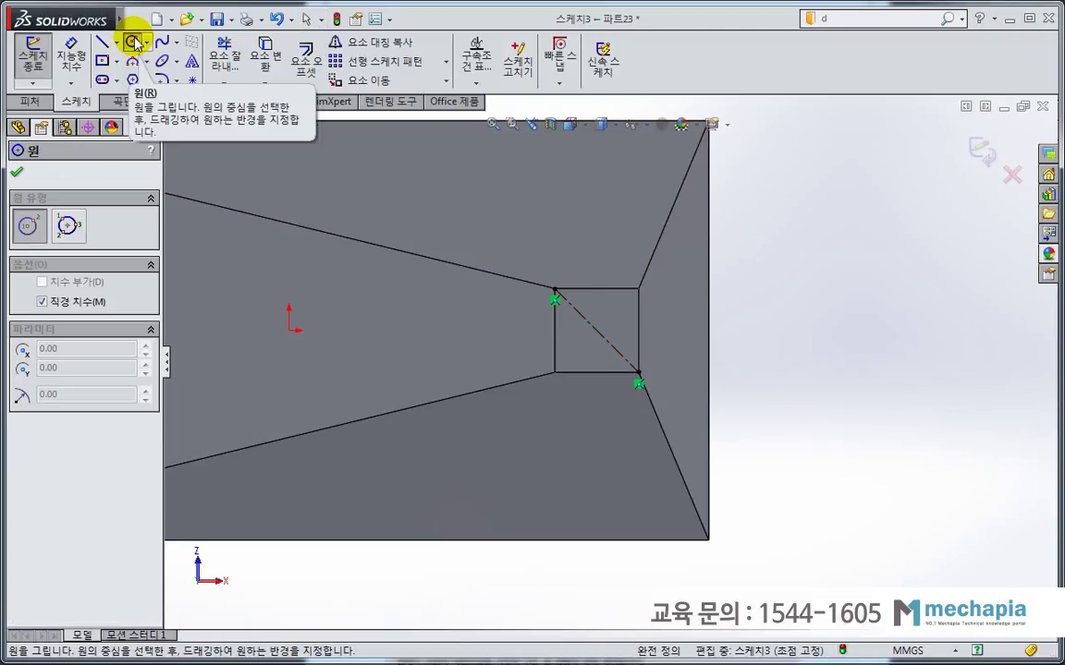
{"action": "left_click", "coordinate": [596, 331]}
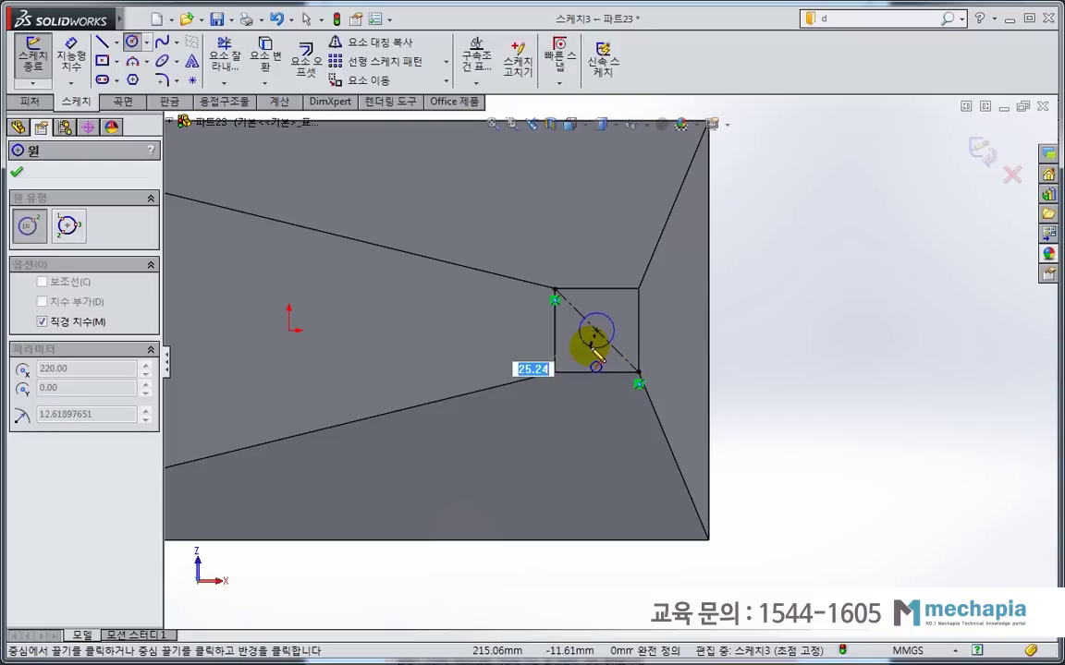
{"action": "type", "text": "30"}
{"action": "key", "text": "Return"}
Extrude the ø30 circle 50 mm blind as Boss-Extrude2, then launch Shell.
{"action": "left_click", "coordinate": [29, 100]}
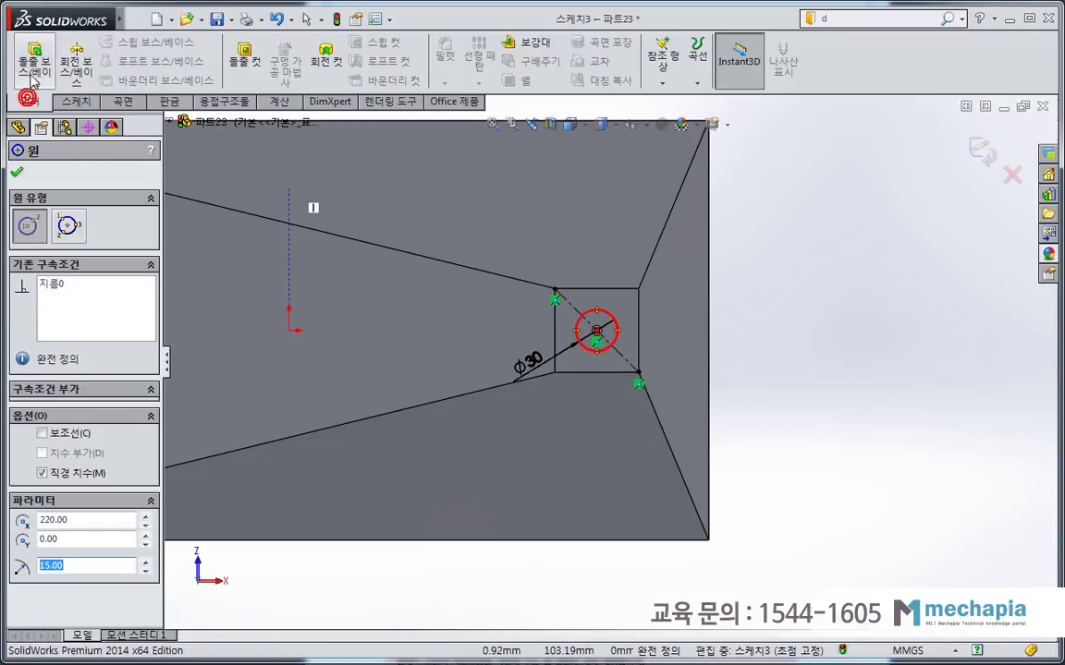
{"action": "left_click", "coordinate": [31, 77]}
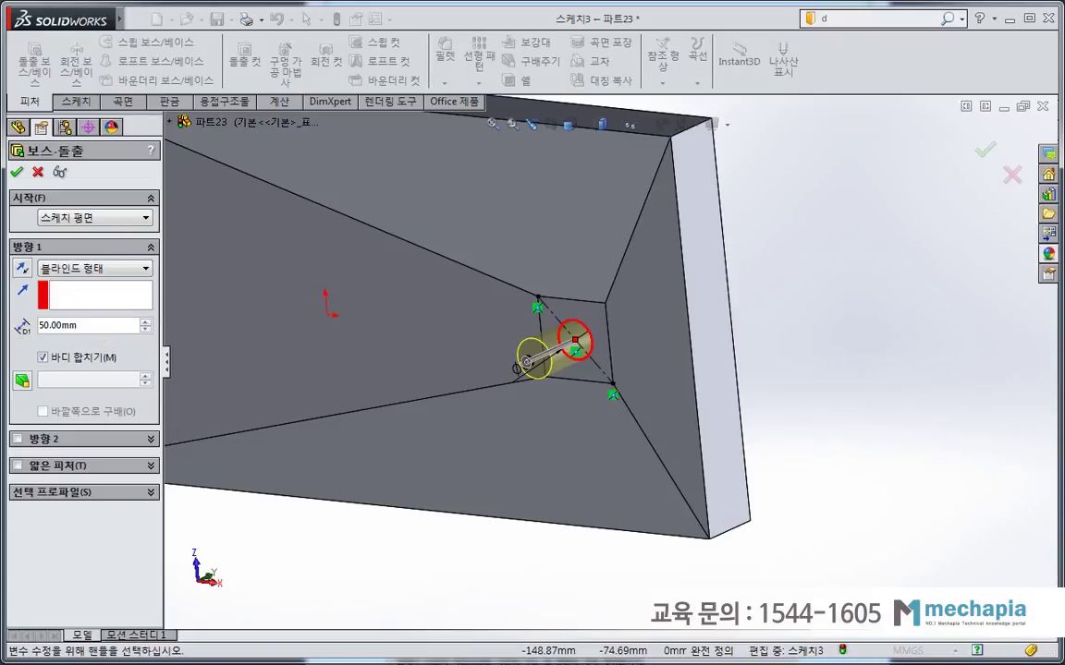
{"action": "left_click", "coordinate": [18, 175]}
{"action": "mouse_move", "coordinate": [777, 331]}
{"action": "middle_mouse_down"}
{"action": "mouse_move", "coordinate": [656, 582]}
{"action": "mouse_move", "coordinate": [579, 513]}
{"action": "mouse_move", "coordinate": [527, 518]}
{"action": "mouse_move", "coordinate": [621, 517]}
{"action": "middle_mouse_up"}
{"action": "left_click", "coordinate": [515, 80]}
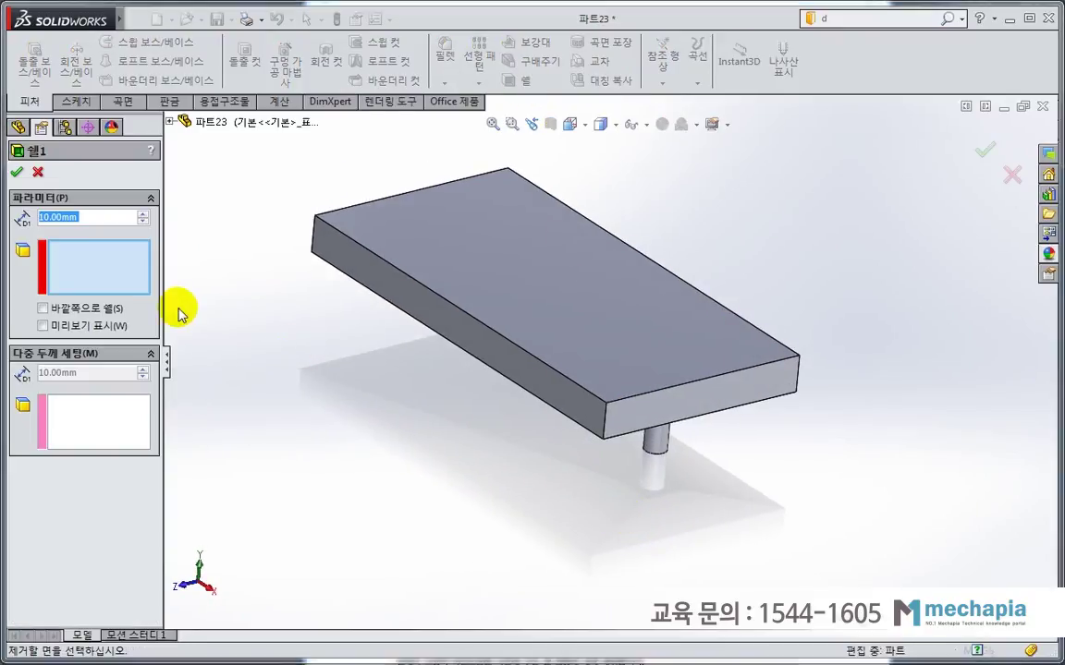
Shell the part at 2 mm, removing the tray's top face and the pipe's end face.
{"action": "type", "text": "2"}
{"action": "key", "text": "Return"}
{"action": "left_click", "coordinate": [396, 223]}
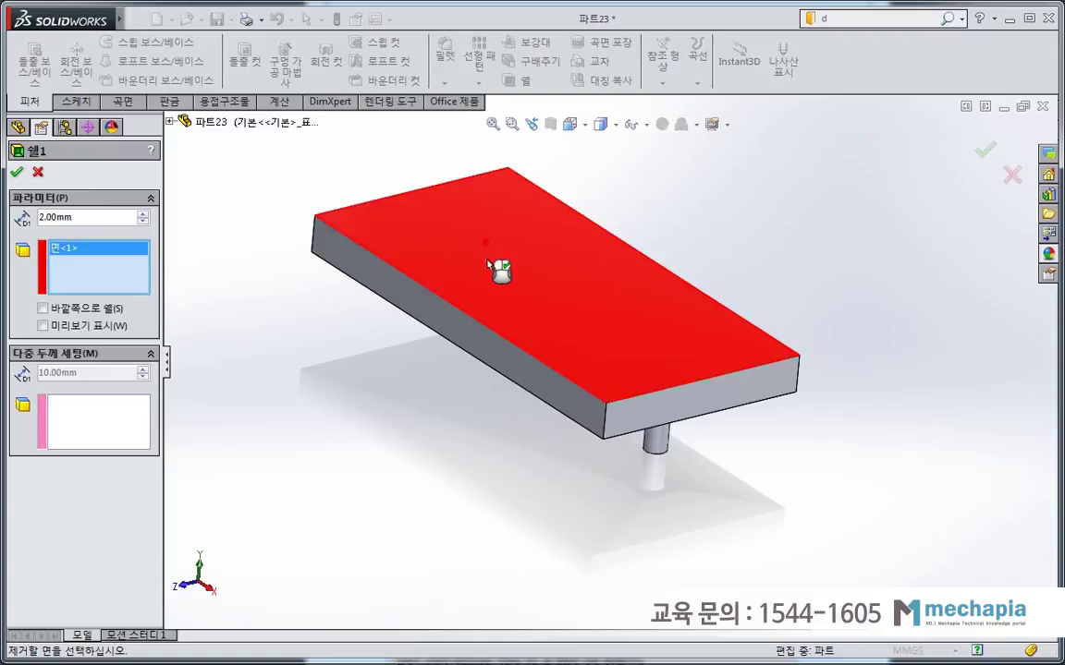
{"action": "middle_click_drag", "start_coordinate": [499, 268], "coordinate": [575, 384]}
{"action": "scroll", "coordinate": [679, 314], "scroll_direction": "down", "scroll_amount": 3}
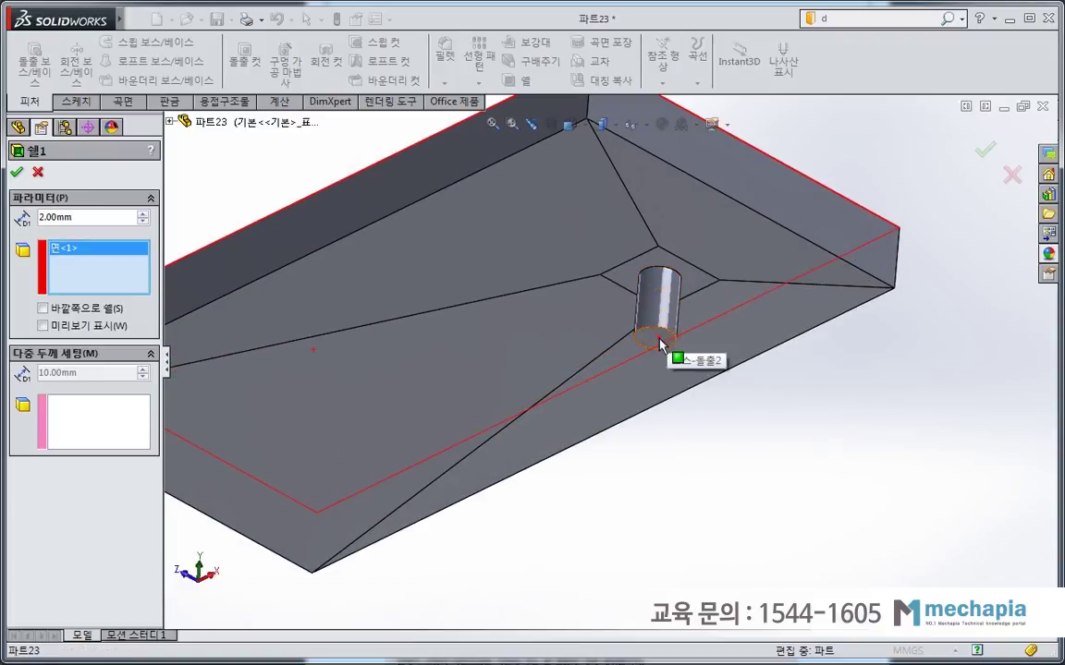
{"action": "left_click", "coordinate": [659, 345]}
{"action": "scroll", "coordinate": [641, 413], "scroll_direction": "up", "scroll_amount": 3}
{"action": "mouse_move", "coordinate": [641, 413]}
{"action": "middle_mouse_down"}
{"action": "mouse_move", "coordinate": [637, 471]}
{"action": "mouse_move", "coordinate": [625, 483]}
{"action": "mouse_move", "coordinate": [625, 467]}
{"action": "middle_mouse_up"}
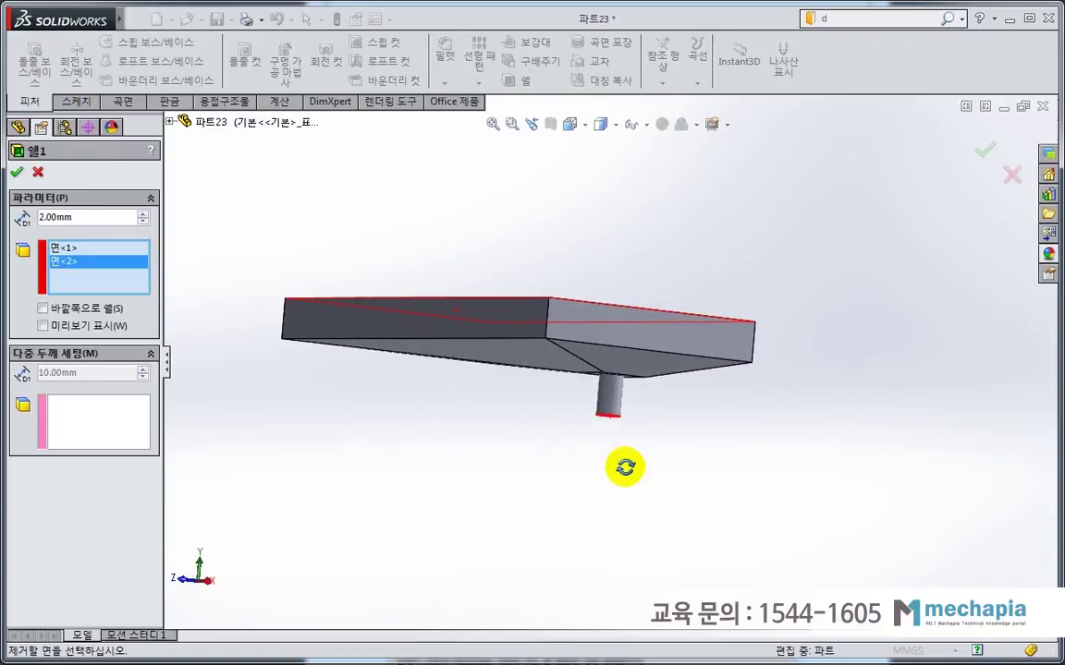
{"action": "scroll", "coordinate": [647, 413], "scroll_direction": "down", "scroll_amount": 3}
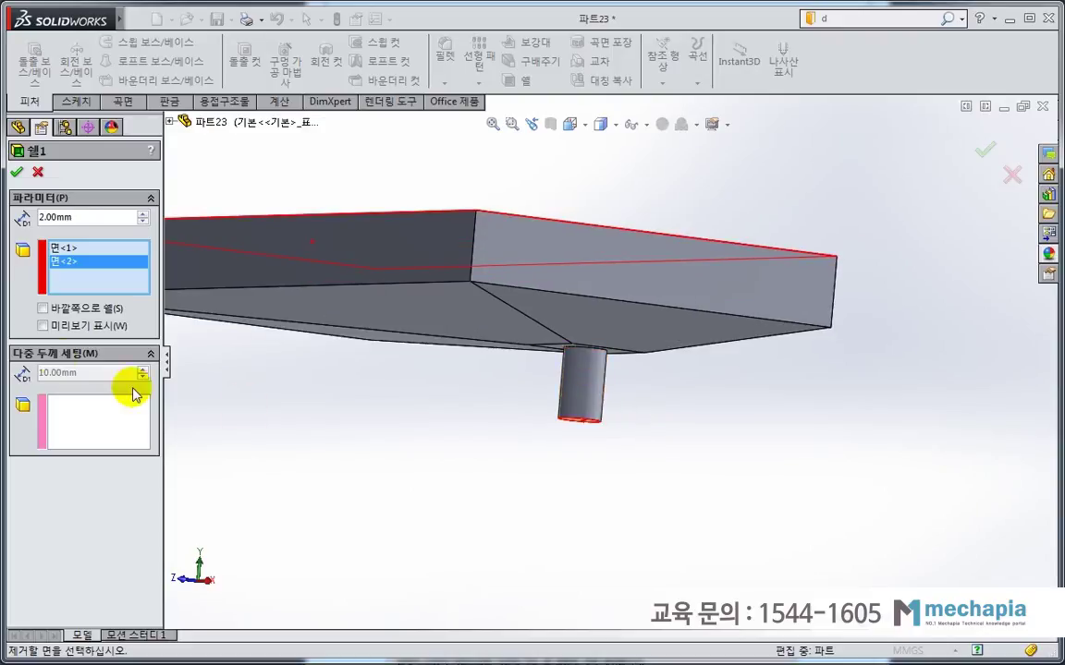
Give the pipe wall a 3 mm multi-thickness, apply the shell, and view from the front.
{"action": "left_click", "coordinate": [90, 421]}
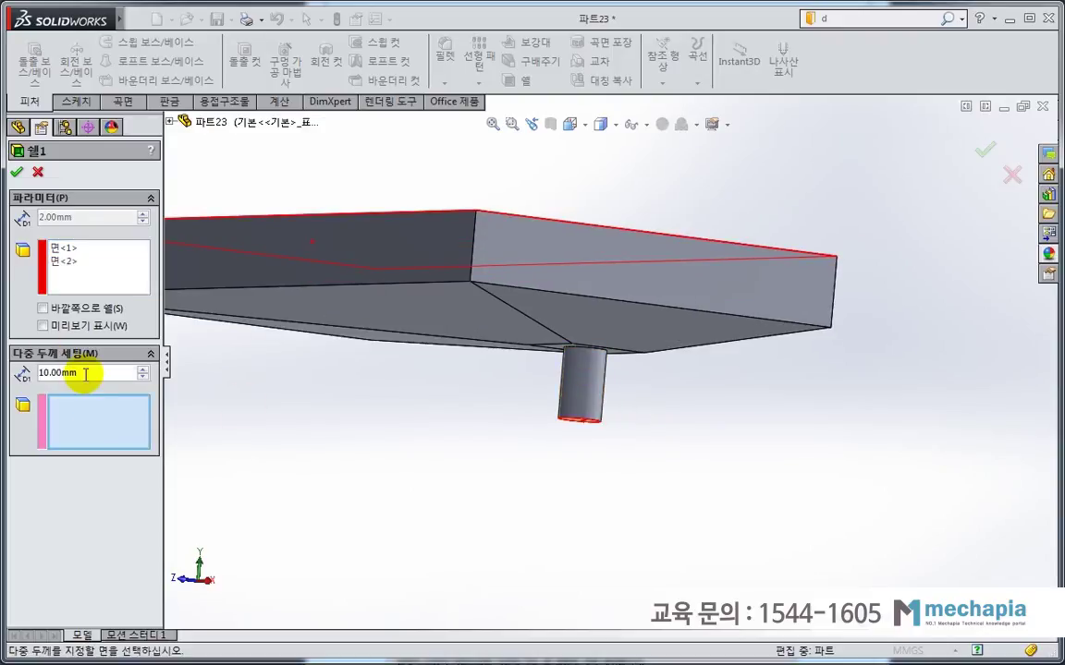
{"action": "left_click", "coordinate": [92, 372]}
{"action": "type", "text": "3"}
{"action": "key", "text": "Return"}
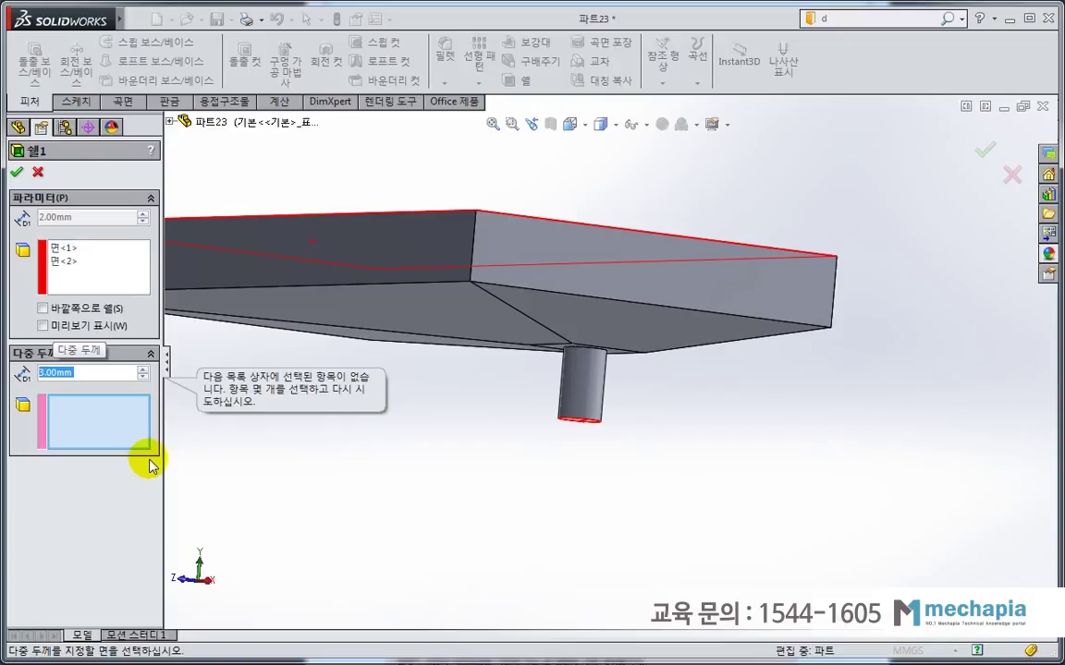
{"action": "left_click", "coordinate": [115, 418]}
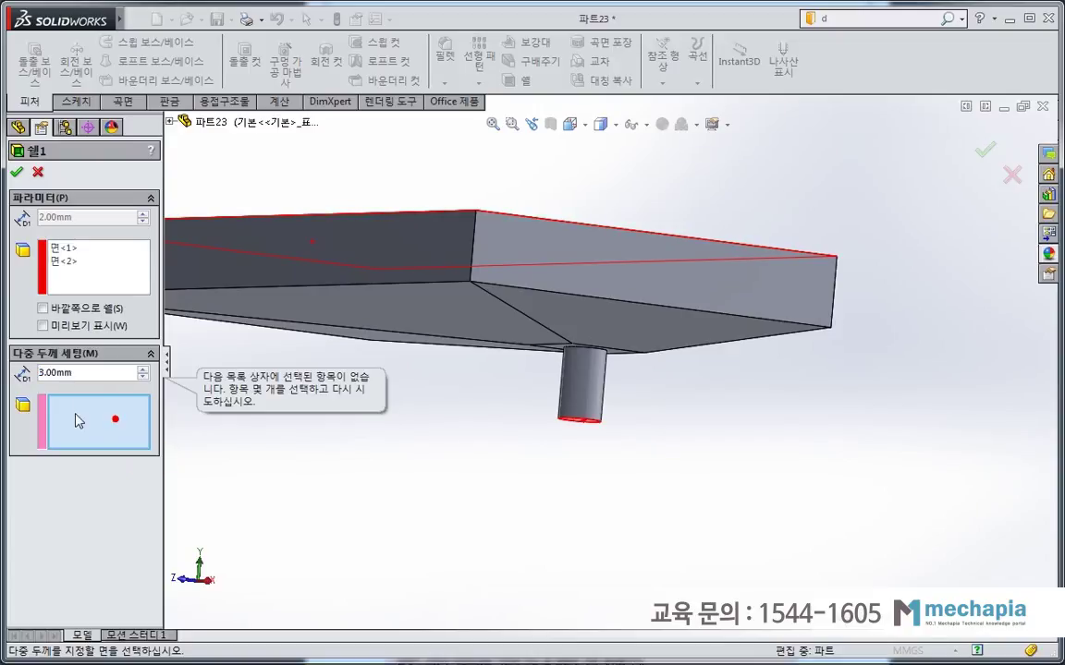
{"action": "left_click", "coordinate": [593, 391]}
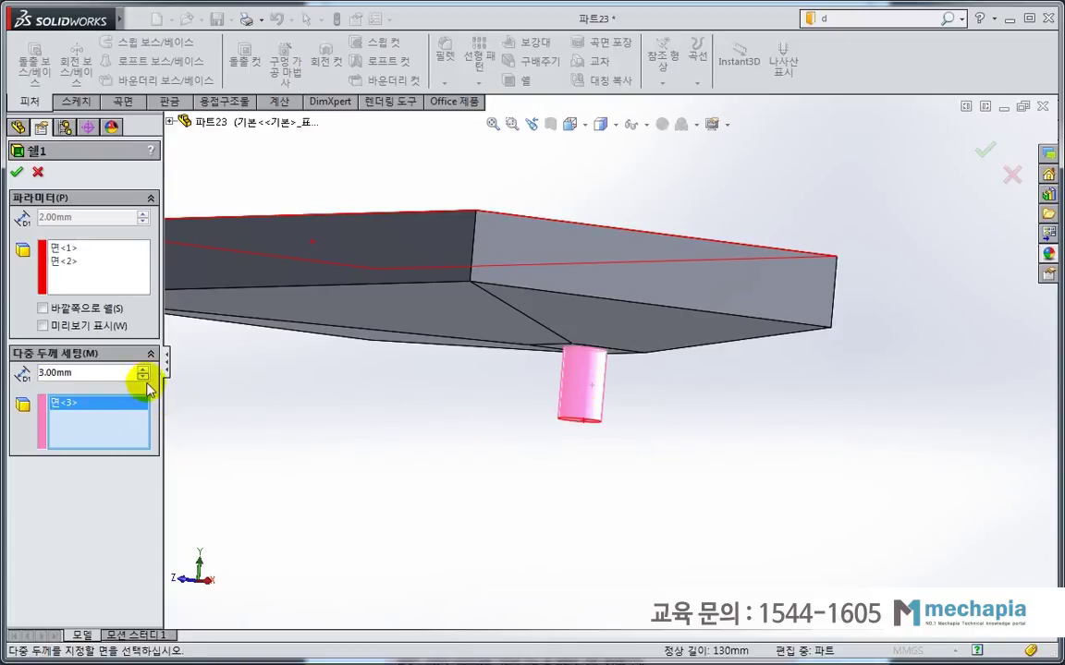
{"action": "middle_click_drag", "start_coordinate": [475, 446], "coordinate": [499, 397]}
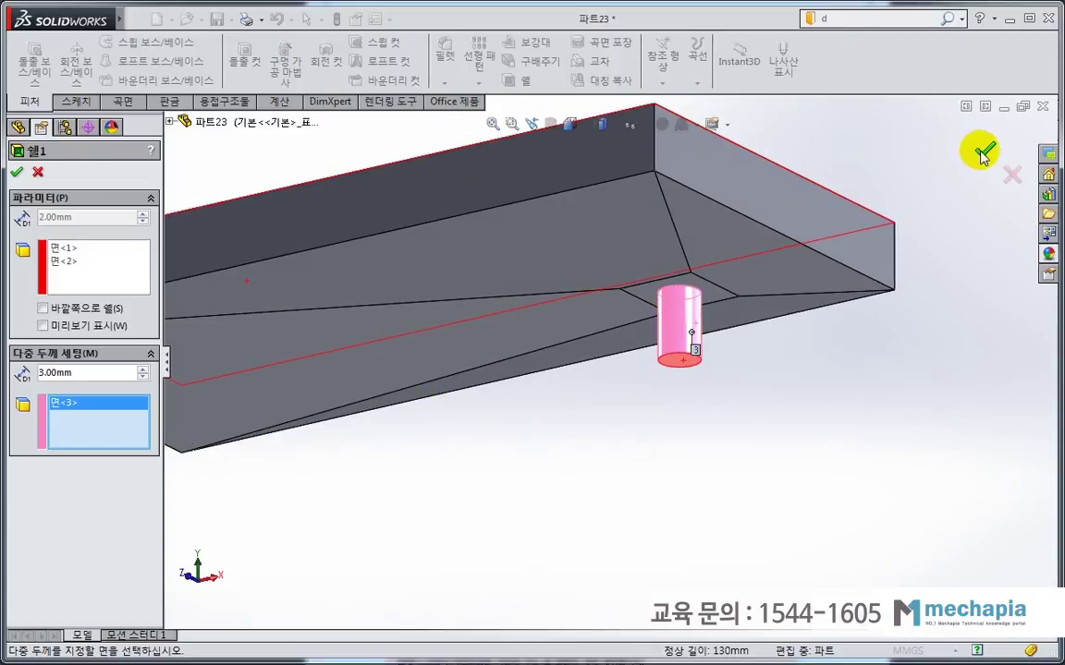
{"action": "left_click", "coordinate": [984, 155]}
{"action": "mouse_move", "coordinate": [637, 361]}
{"action": "middle_mouse_down"}
{"action": "mouse_move", "coordinate": [636, 539]}
{"action": "mouse_move", "coordinate": [753, 423]}
{"action": "middle_mouse_up"}
{"action": "key", "text": "ctrl+1"}
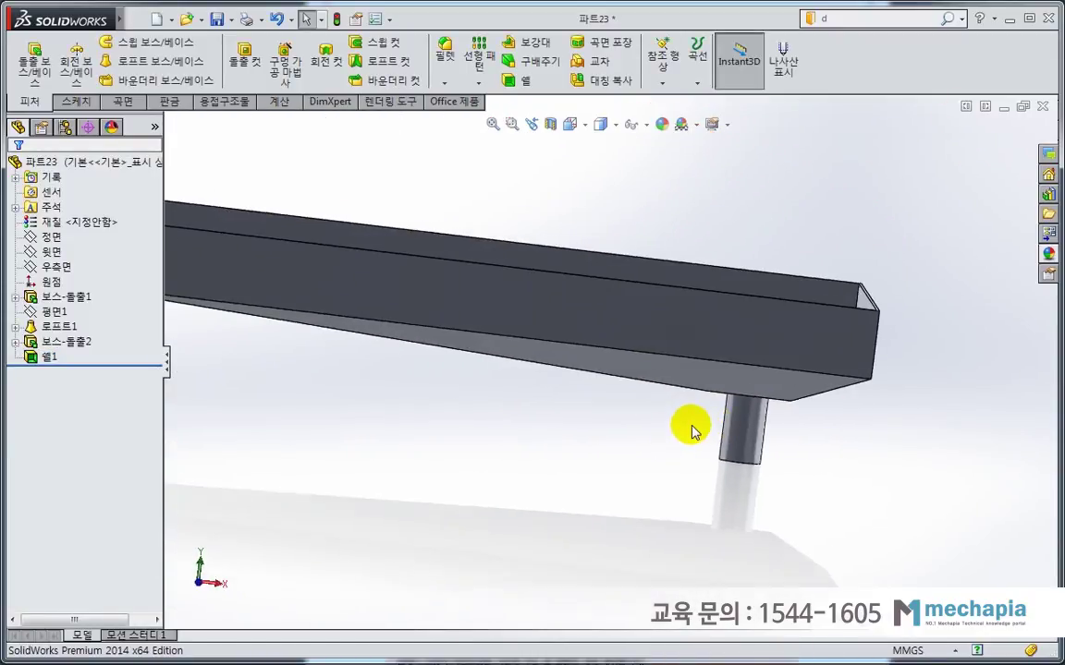
{"action": "left_click", "coordinate": [550, 126]}
{"action": "scroll", "coordinate": [850, 425], "scroll_direction": "down", "scroll_amount": 3}
{"action": "scroll", "coordinate": [740, 361], "scroll_direction": "down", "scroll_amount": 3}
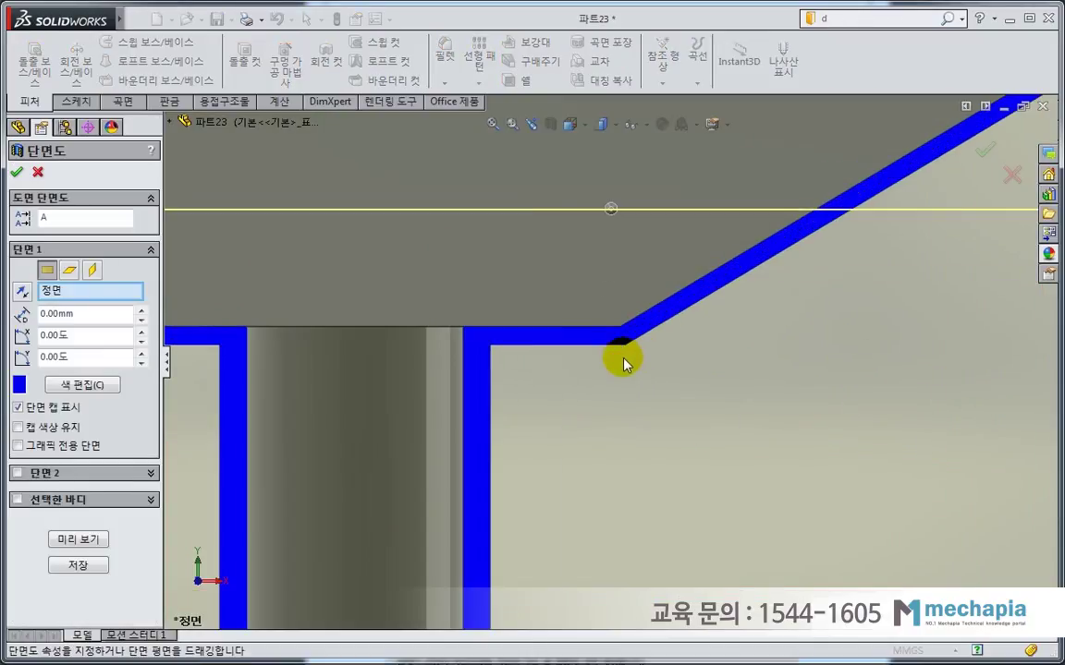
{"action": "scroll", "coordinate": [573, 360], "scroll_direction": "down", "scroll_amount": 2}
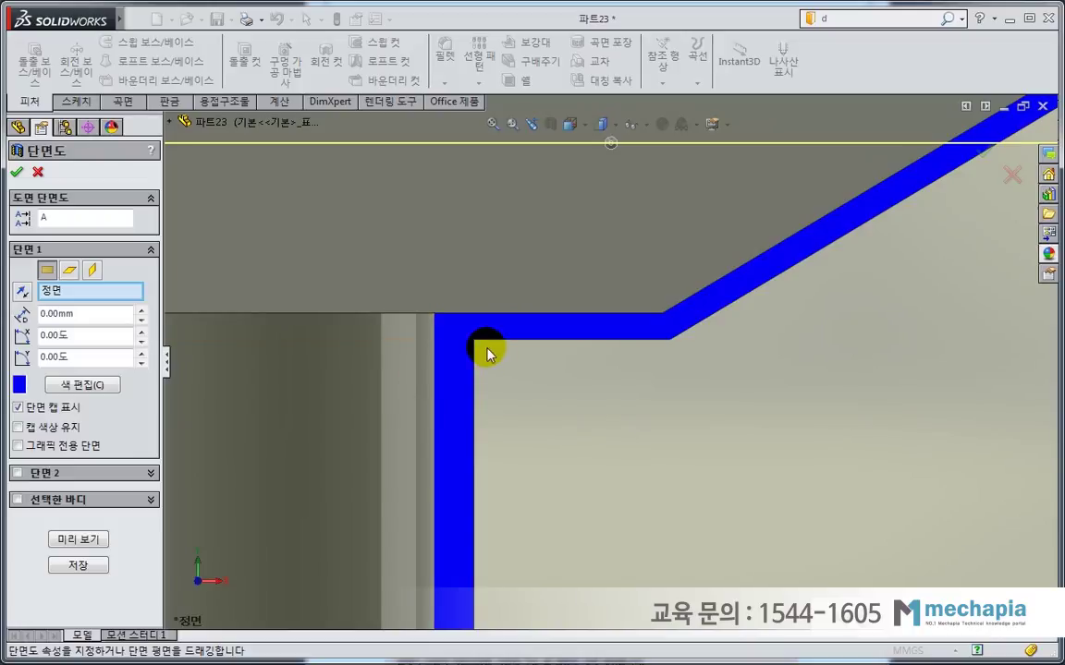
{"action": "scroll", "coordinate": [462, 369], "scroll_direction": "down", "scroll_amount": 2}
{"action": "scroll", "coordinate": [538, 333], "scroll_direction": "up", "scroll_amount": 2}
{"action": "scroll", "coordinate": [541, 361], "scroll_direction": "up", "scroll_amount": 3}
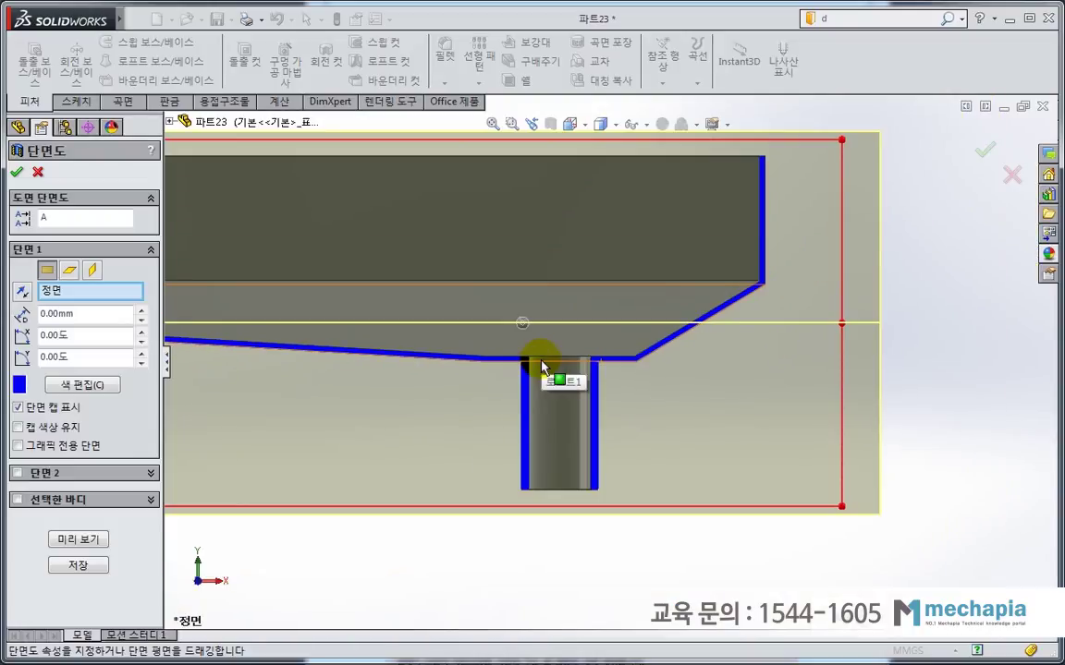
{"action": "scroll", "coordinate": [550, 407], "scroll_direction": "up", "scroll_amount": 3}
{"action": "key", "text": "Escape"}
{"action": "mouse_move", "coordinate": [578, 466]}
{"action": "middle_mouse_down"}
{"action": "mouse_move", "coordinate": [649, 453]}
{"action": "mouse_move", "coordinate": [703, 475]}
{"action": "middle_mouse_up"}
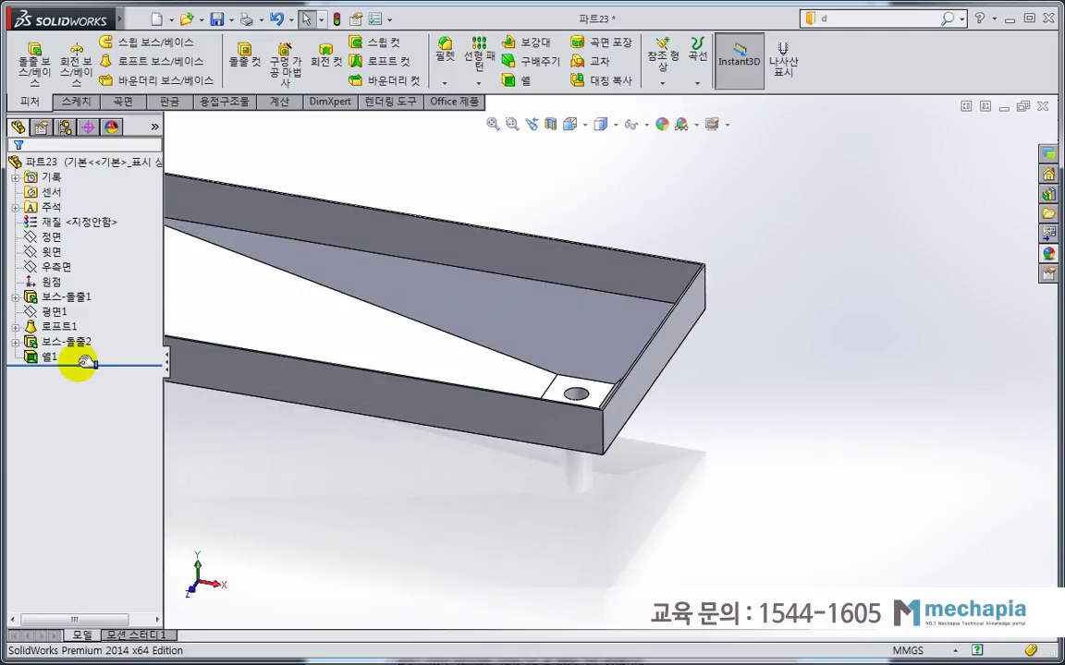
{"action": "left_click", "coordinate": [50, 357]}
{"action": "left_click", "coordinate": [65, 313]}
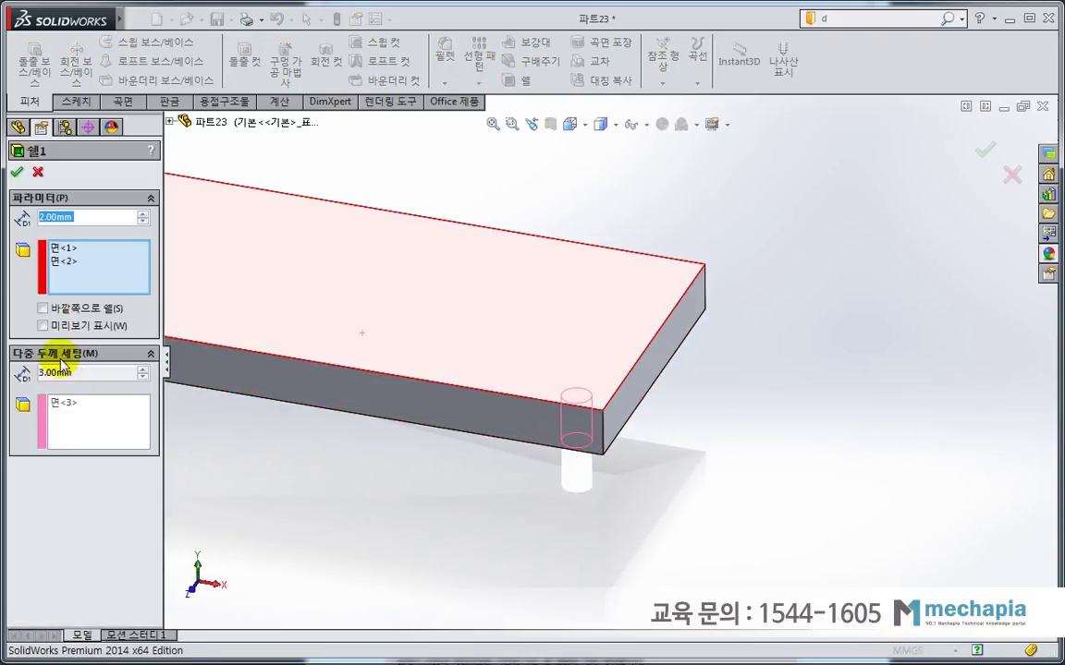
{"action": "left_click", "coordinate": [17, 173]}
{"action": "mouse_move", "coordinate": [403, 525]}
{"action": "middle_mouse_down"}
{"action": "mouse_move", "coordinate": [416, 482]}
{"action": "mouse_move", "coordinate": [434, 470]}
{"action": "middle_mouse_up"}
{"action": "key", "text": "ctrl+7"}
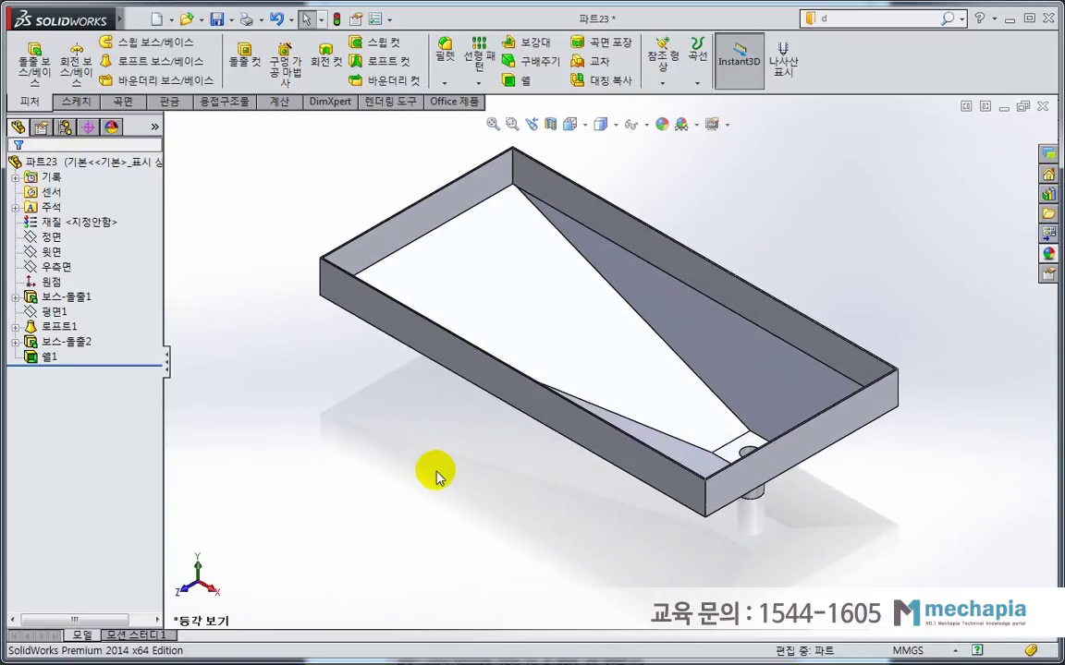